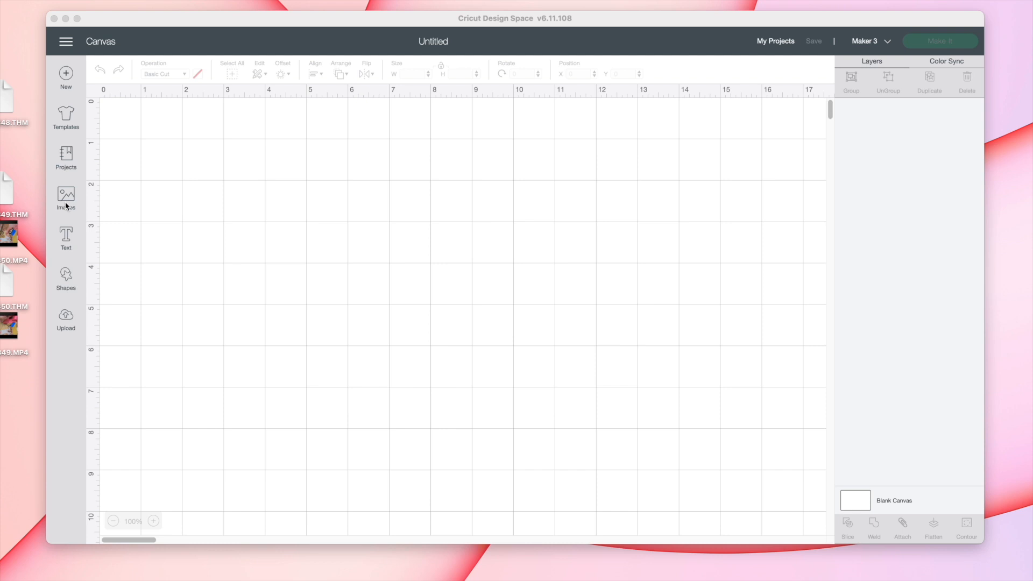
# Open the image library and search all images for "jungle criuse"
pyautogui.click(66, 206)
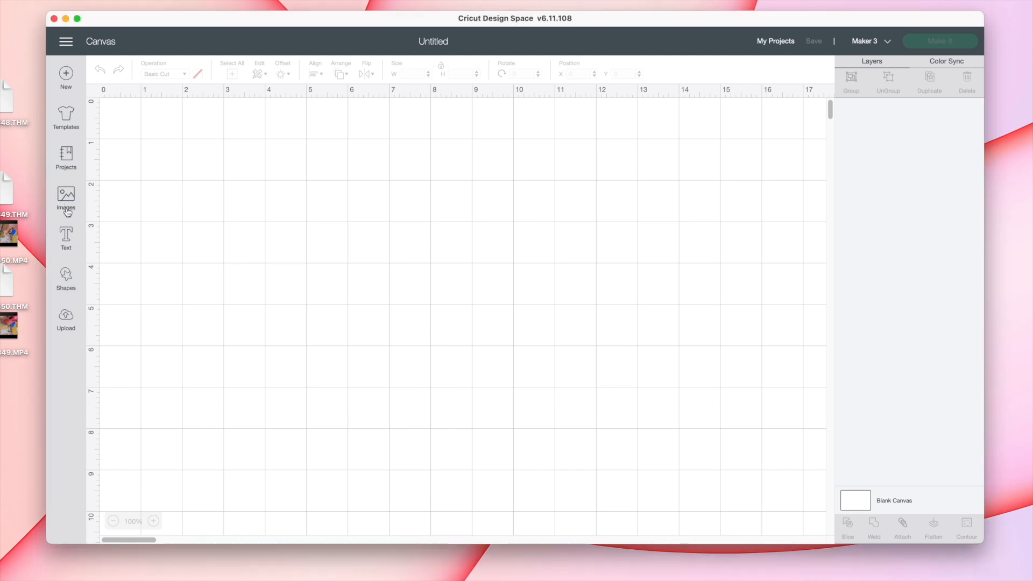
pyautogui.click(67, 210)
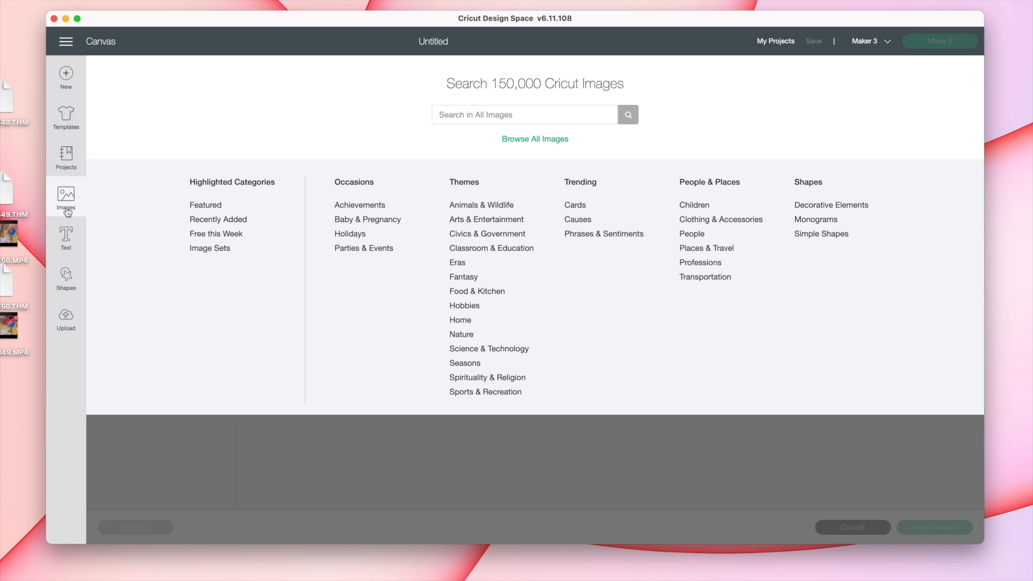
pyautogui.click(521, 121)
pyautogui.write('jungle cri')
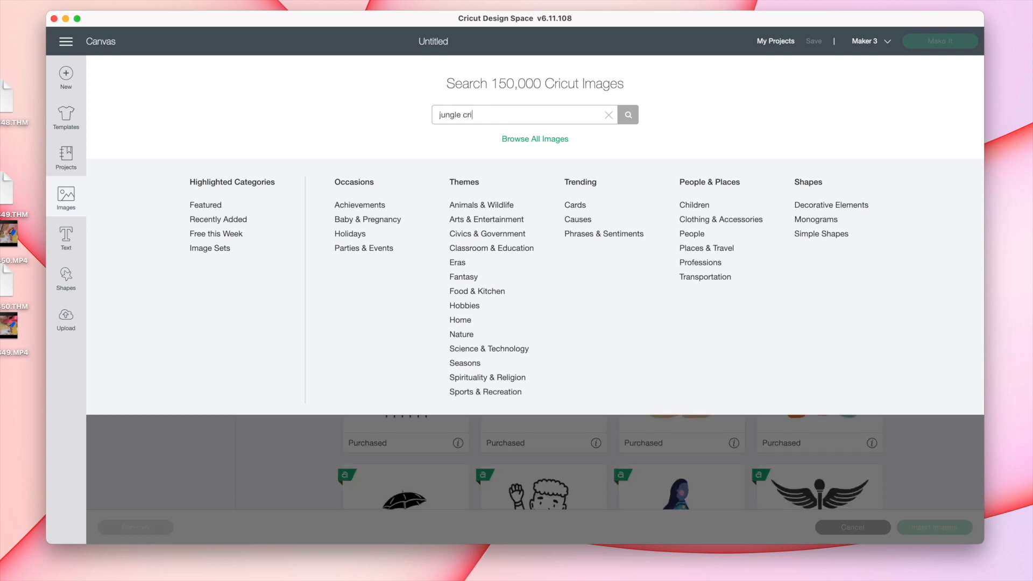
pyautogui.write('use')
pyautogui.press('Return')
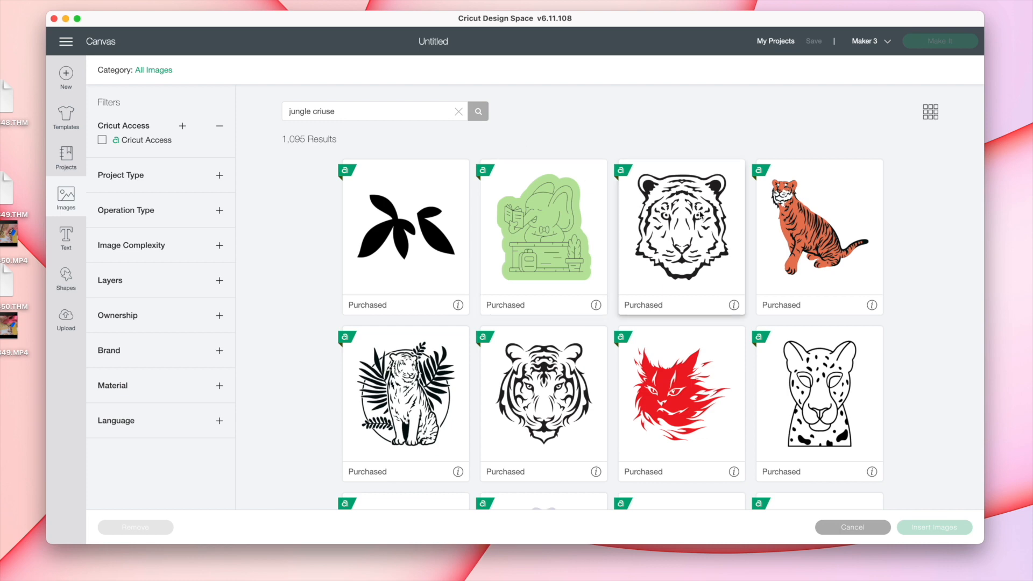
# Browse the jungle search results for artwork that suits the design
pyautogui.scroll(-6, 610, 353)
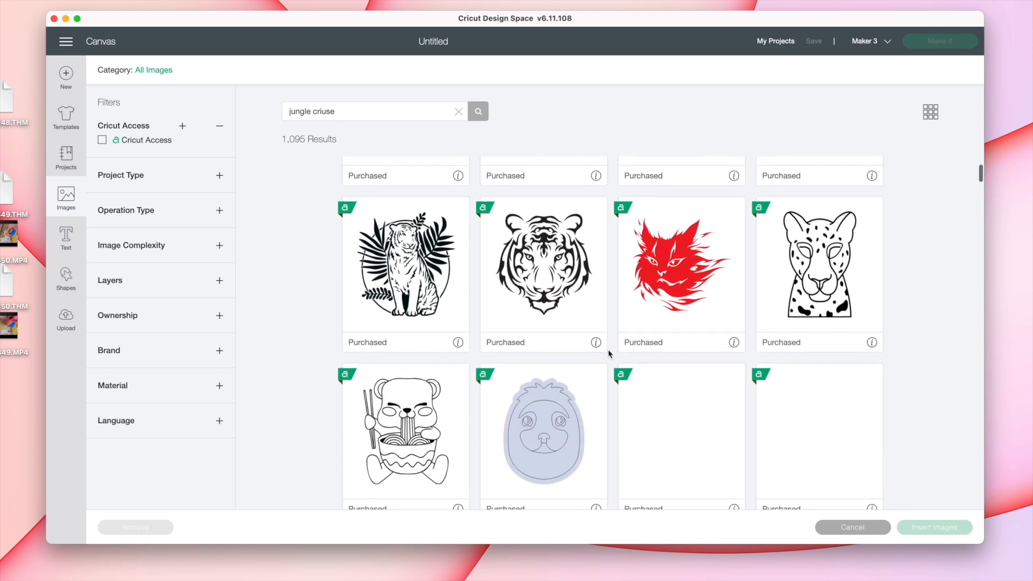
pyautogui.scroll(-9, 610, 353)
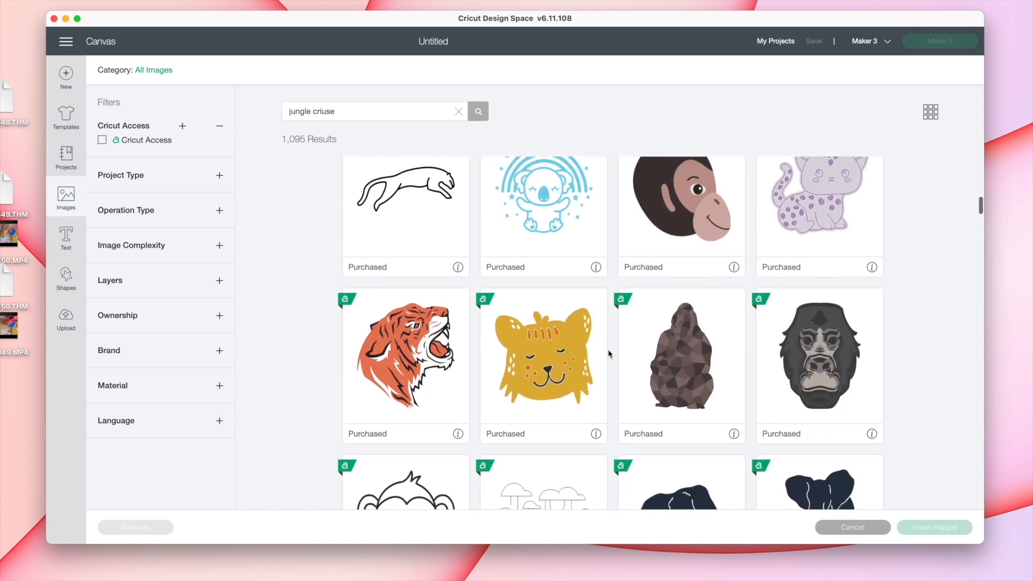
pyautogui.scroll(-12, 609, 353)
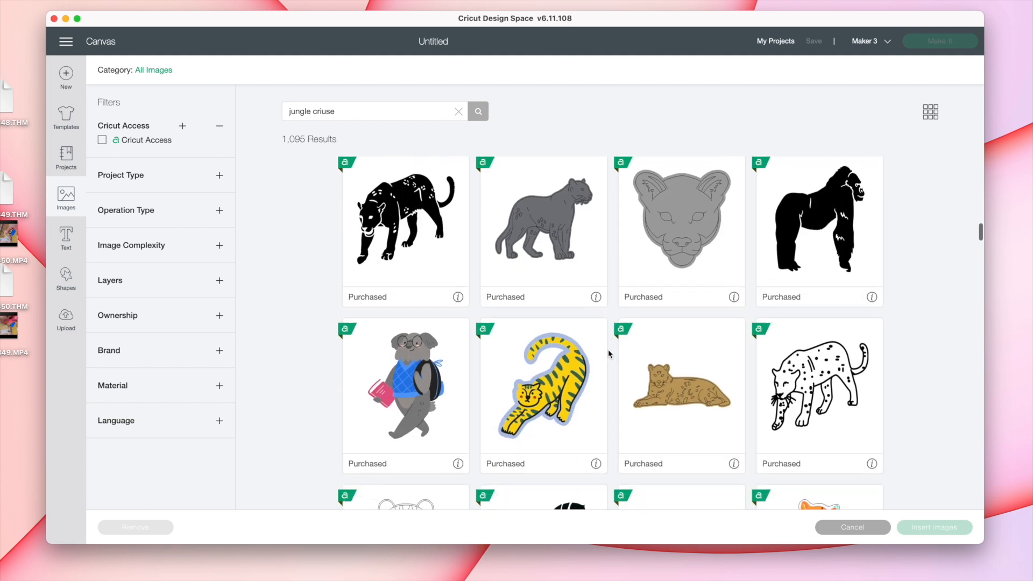
pyautogui.scroll(-12, 609, 354)
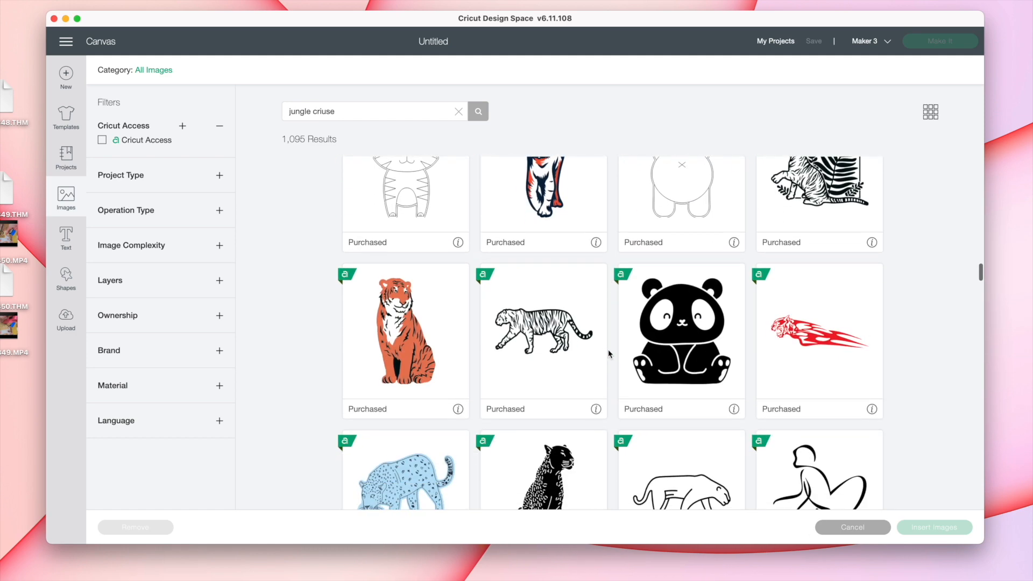
pyautogui.scroll(-12, 608, 354)
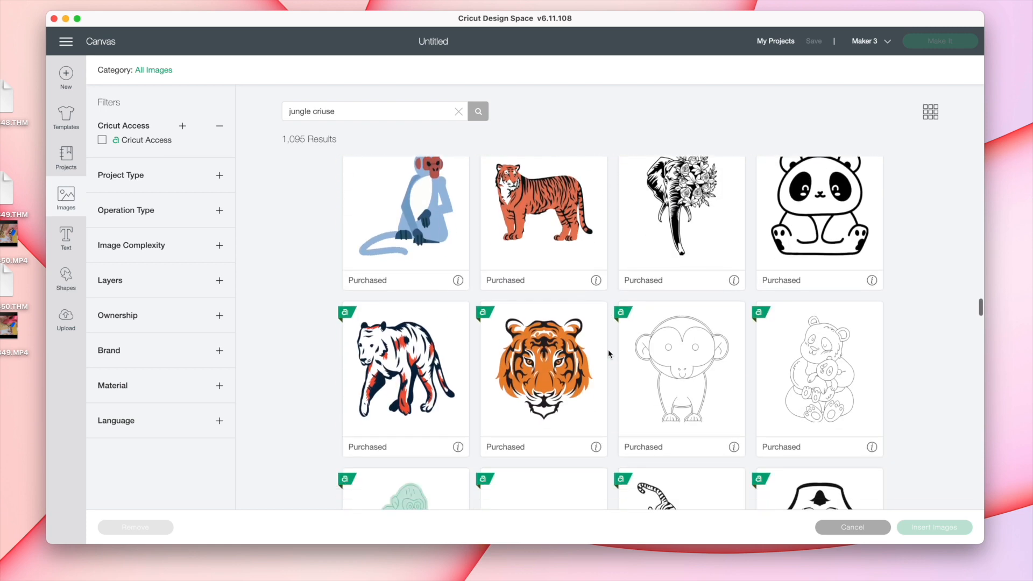
pyautogui.scroll(-12, 608, 354)
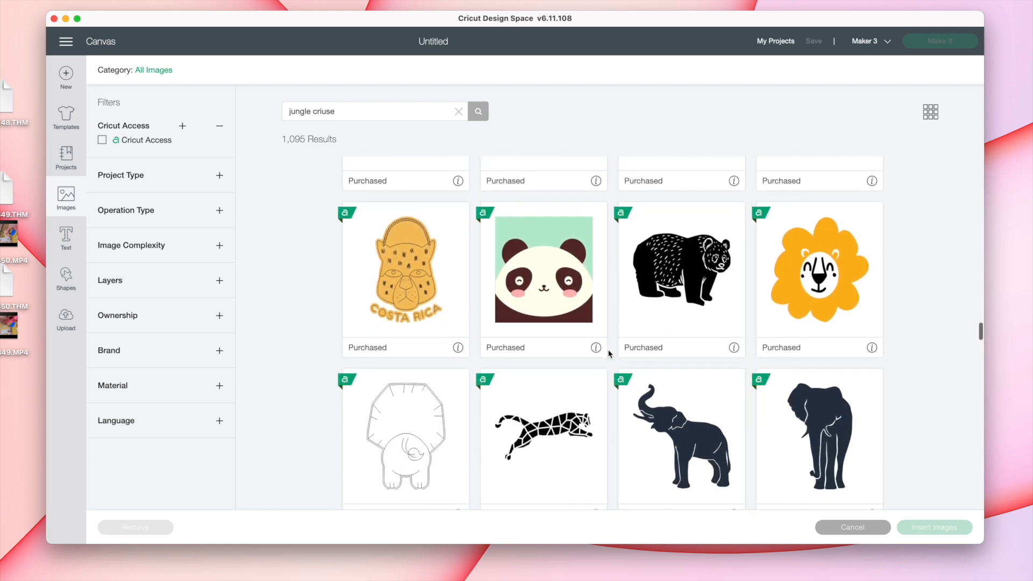
pyautogui.scroll(-6, 608, 354)
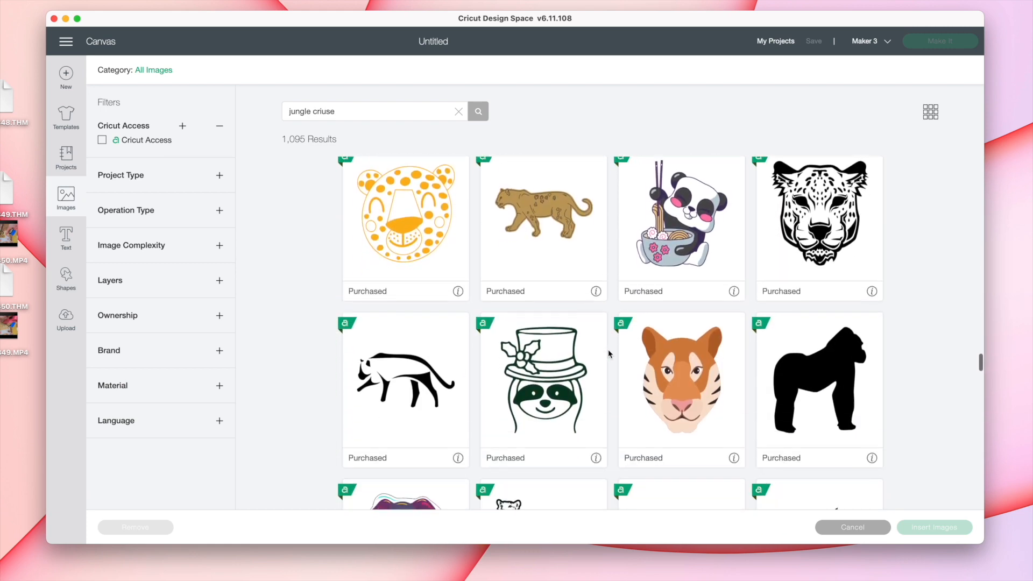
pyautogui.scroll(-5, 608, 353)
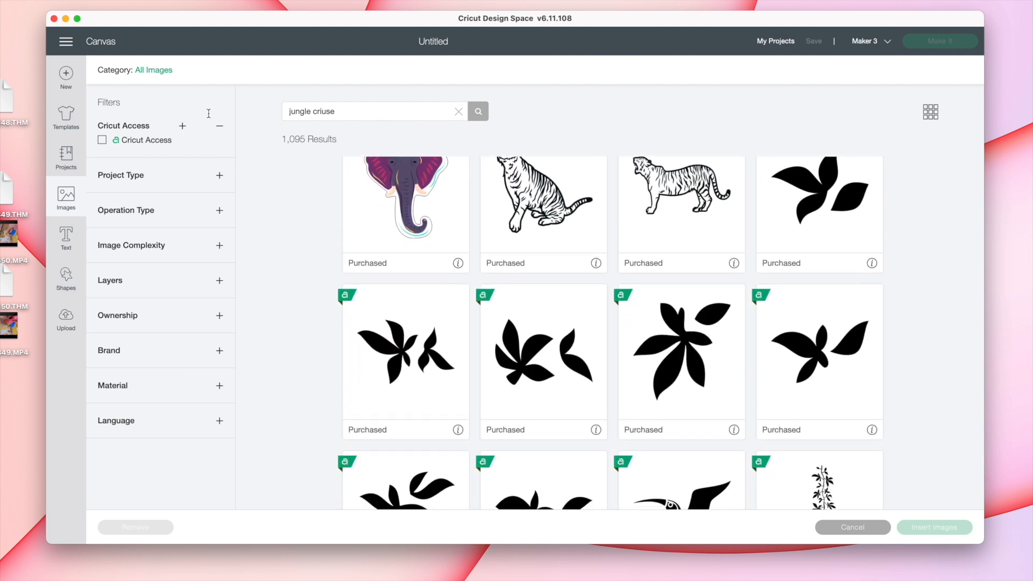
# Replace the image search term with "cruise" and run the search
pyautogui.moveTo(289, 112); pyautogui.dragTo(353, 113)
pyautogui.write('cruise')
pyautogui.press('Return')
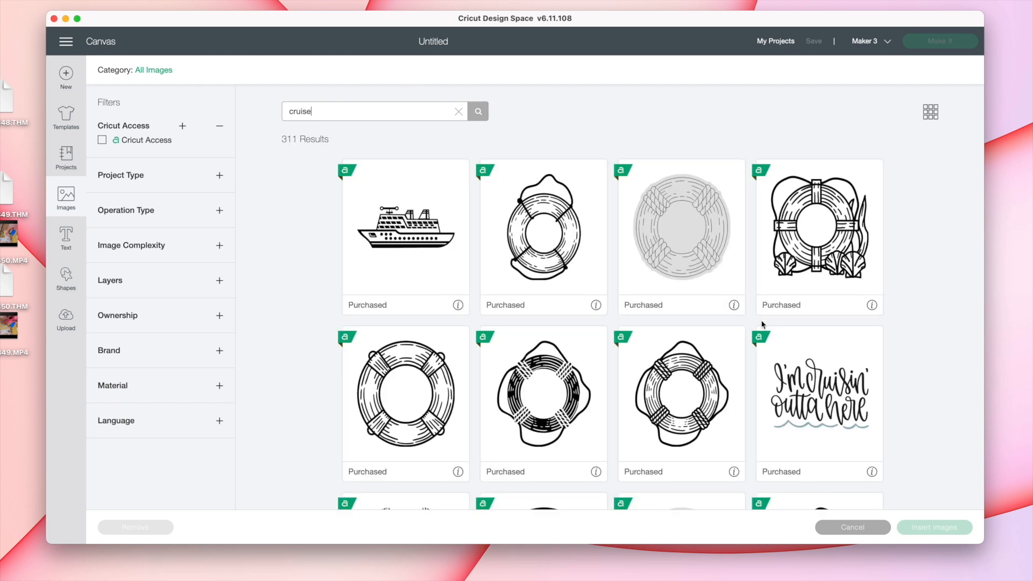
# Examine the cruise search results, comparing the ships, life rings and anchors for a suitable image
pyautogui.scroll(-10, 540, 353)
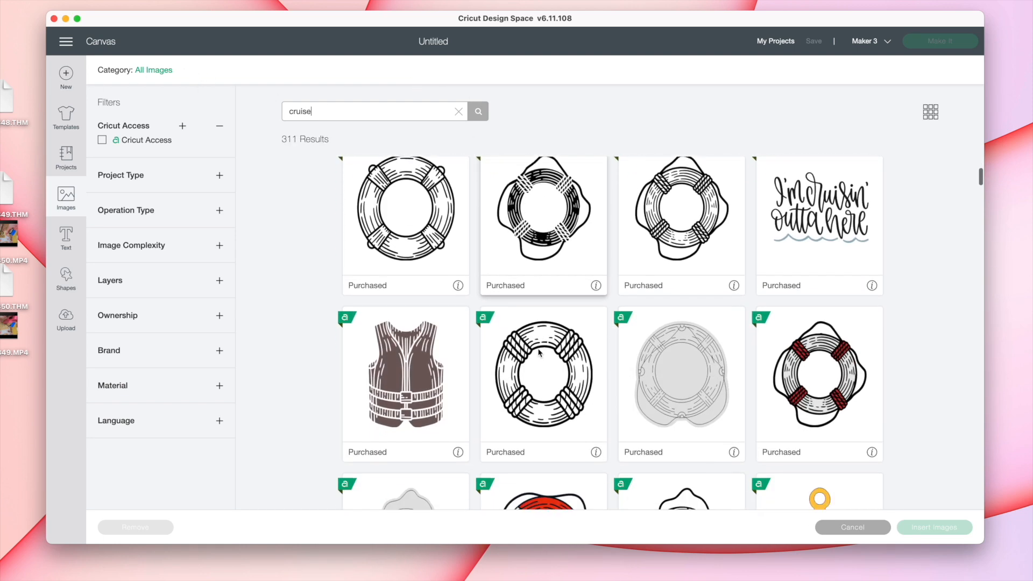
pyautogui.scroll(-4, 540, 352)
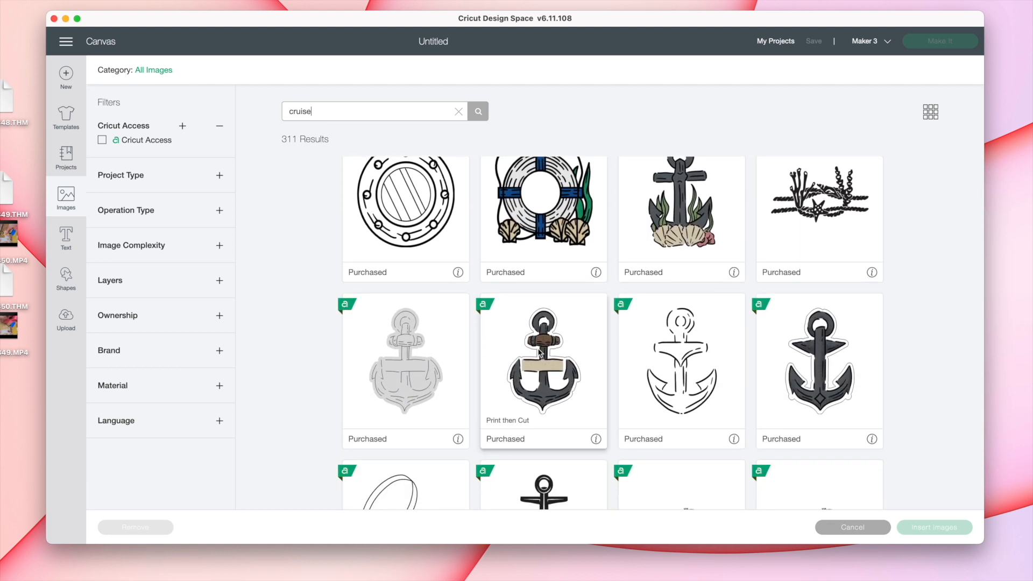
pyautogui.scroll(-3, 540, 352)
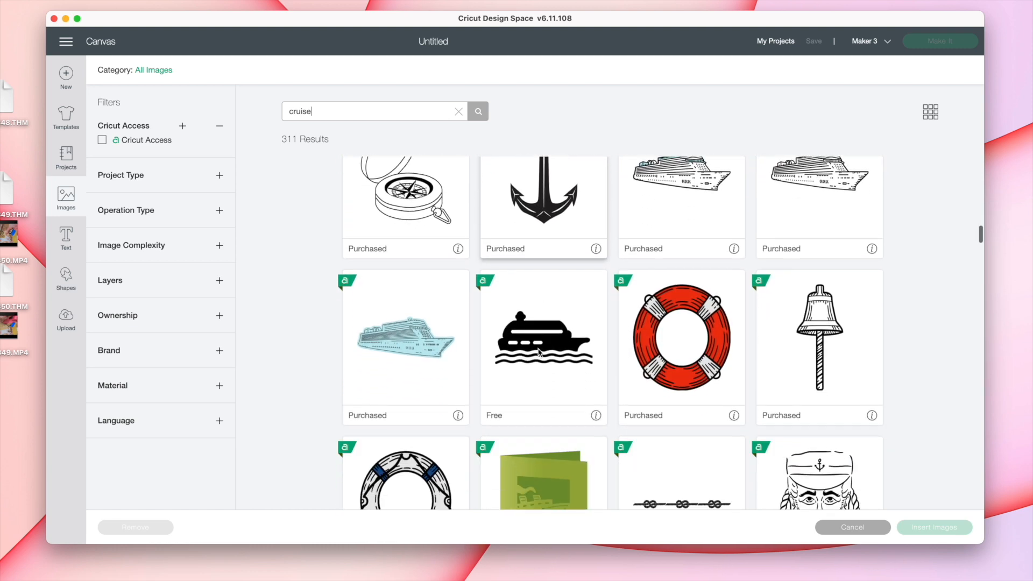
pyautogui.scroll(-7, 540, 353)
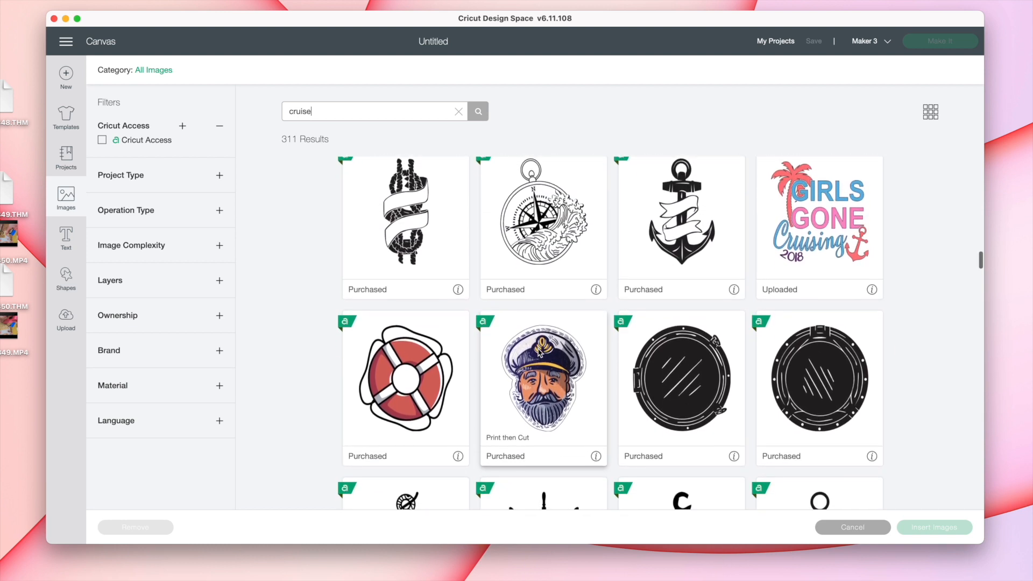
pyautogui.scroll(-7, 540, 352)
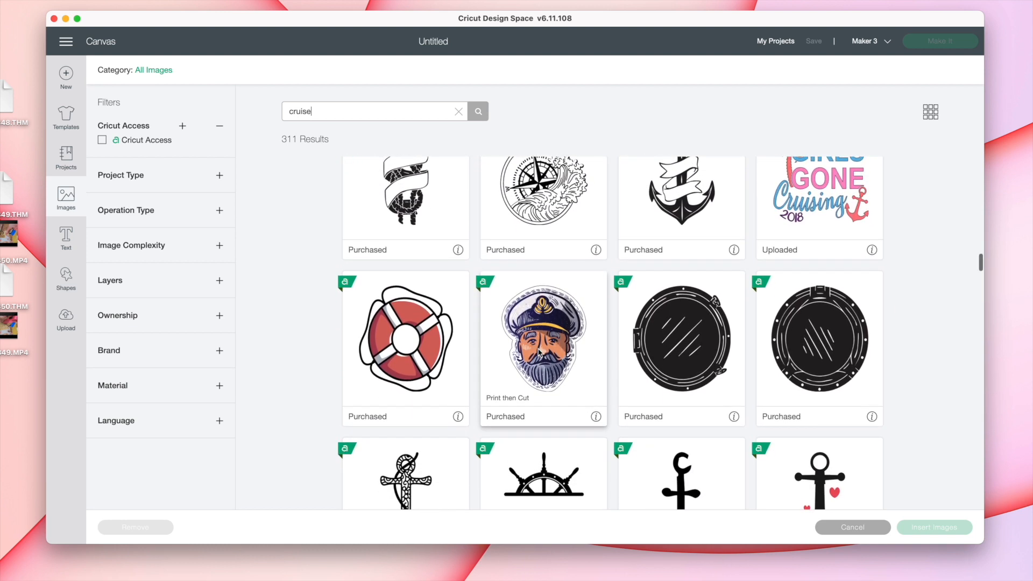
pyautogui.scroll(-5, 540, 353)
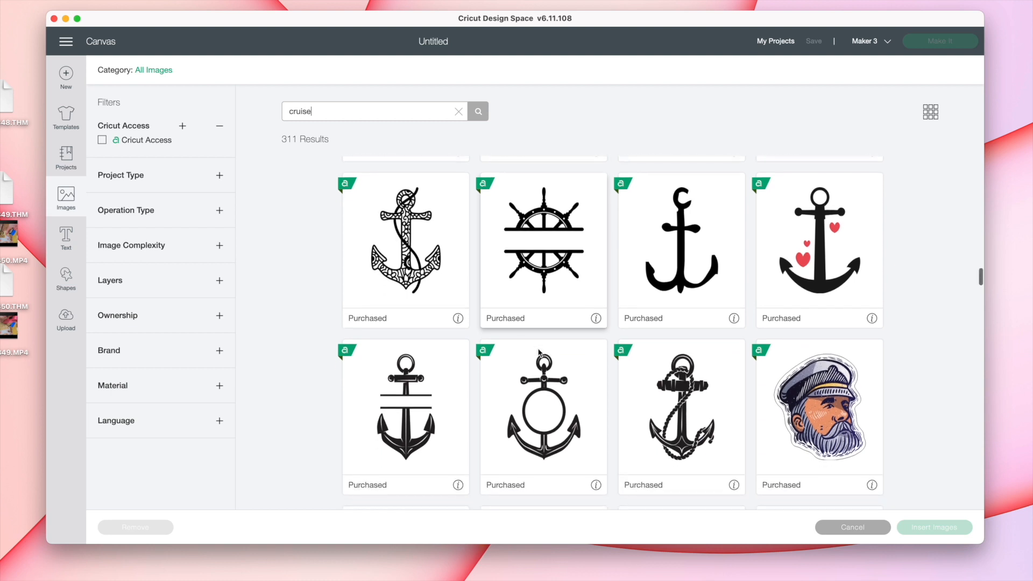
pyautogui.scroll(-4, 540, 352)
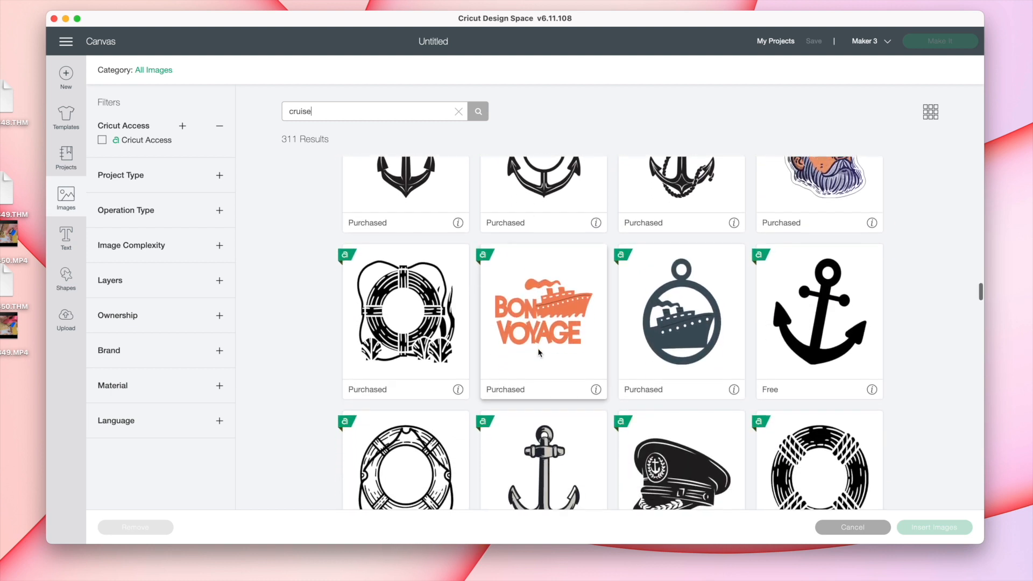
pyautogui.scroll(-6, 540, 352)
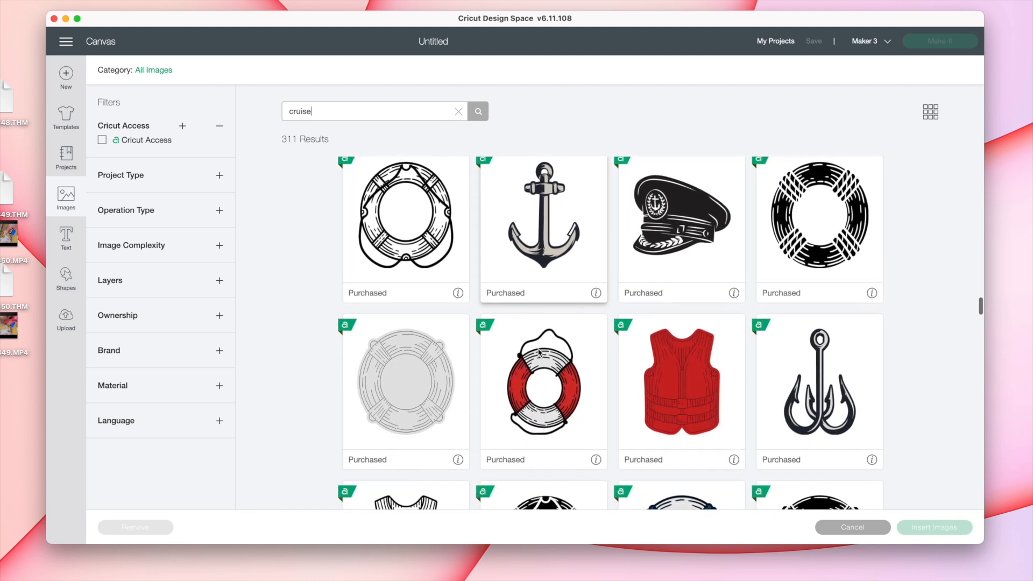
pyautogui.scroll(-6, 538, 353)
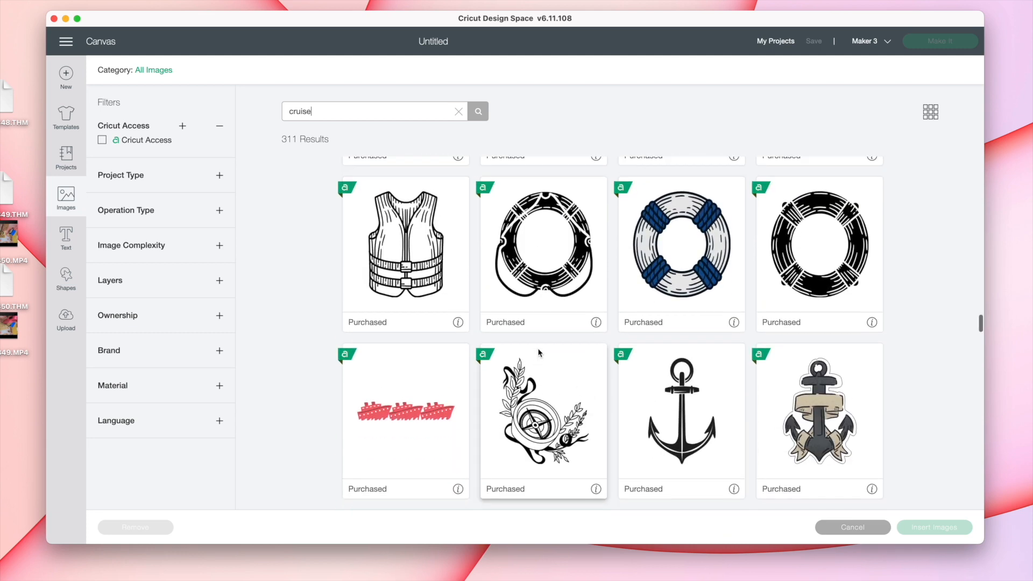
pyautogui.scroll(1, 645, 355)
pyautogui.scroll(4, 646, 355)
pyautogui.scroll(-6, 646, 355)
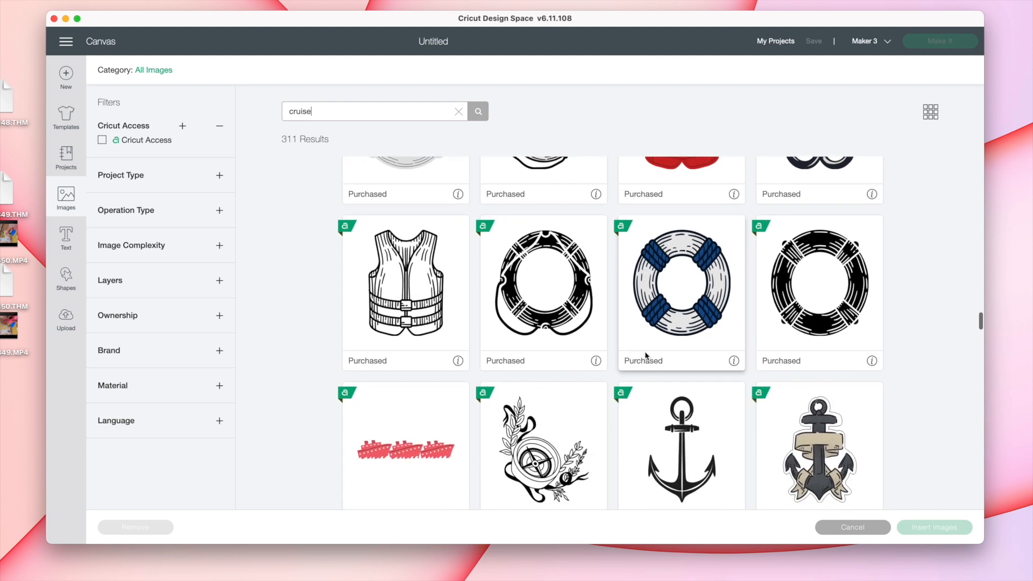
pyautogui.scroll(-7, 646, 355)
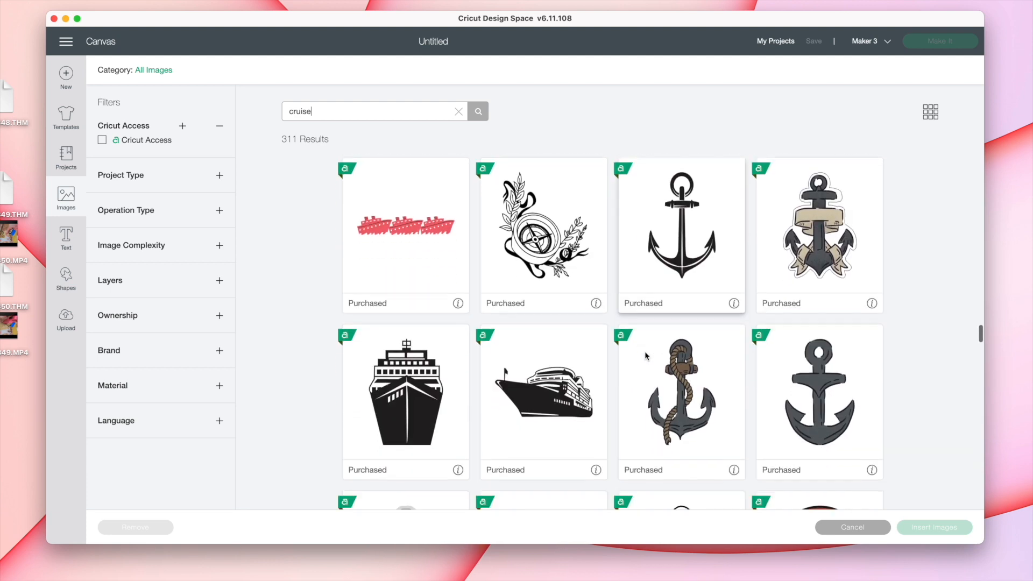
pyautogui.scroll(-14, 637, 353)
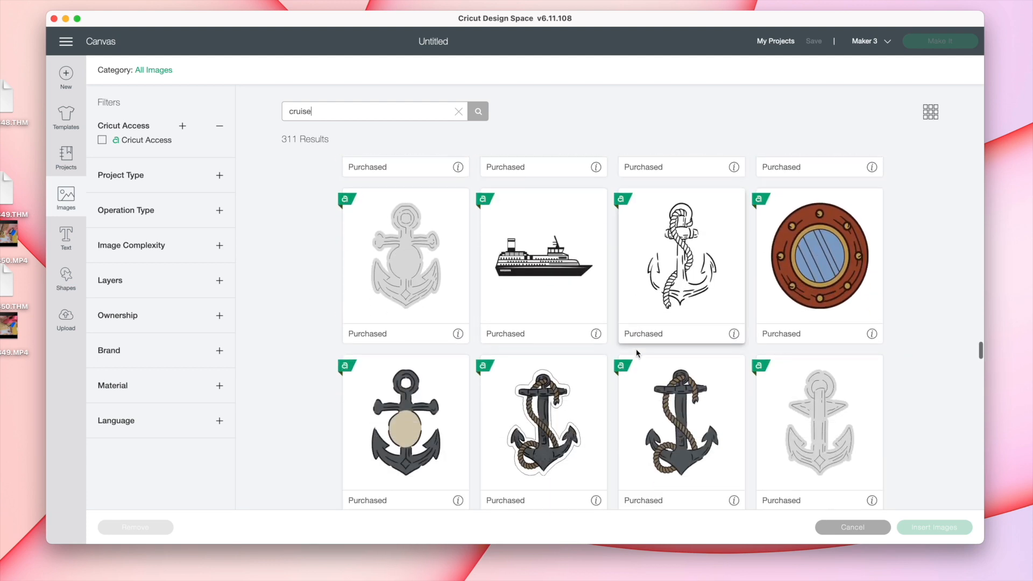
pyautogui.scroll(-6, 638, 352)
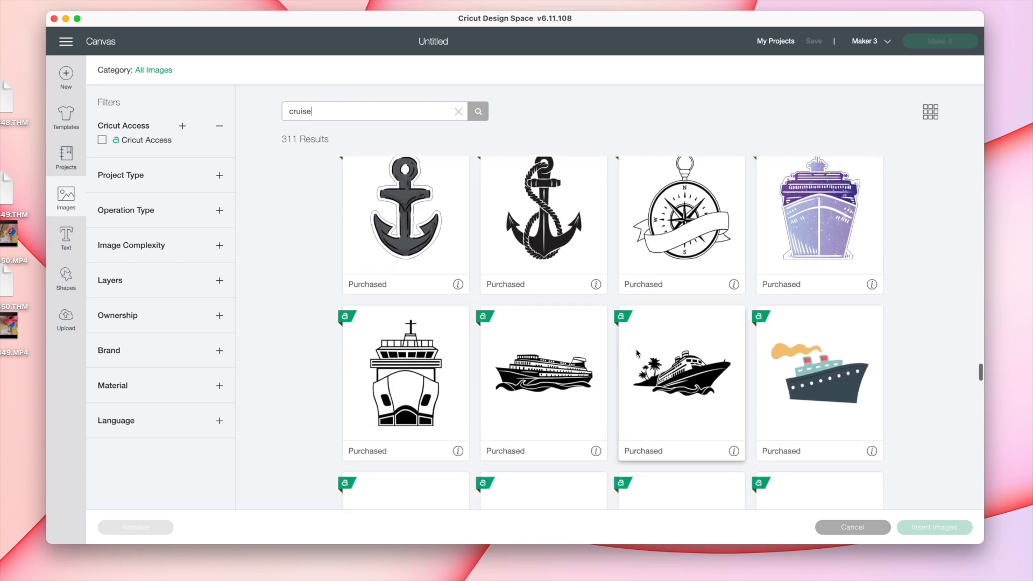
pyautogui.scroll(10, 637, 353)
pyautogui.scroll(17, 637, 352)
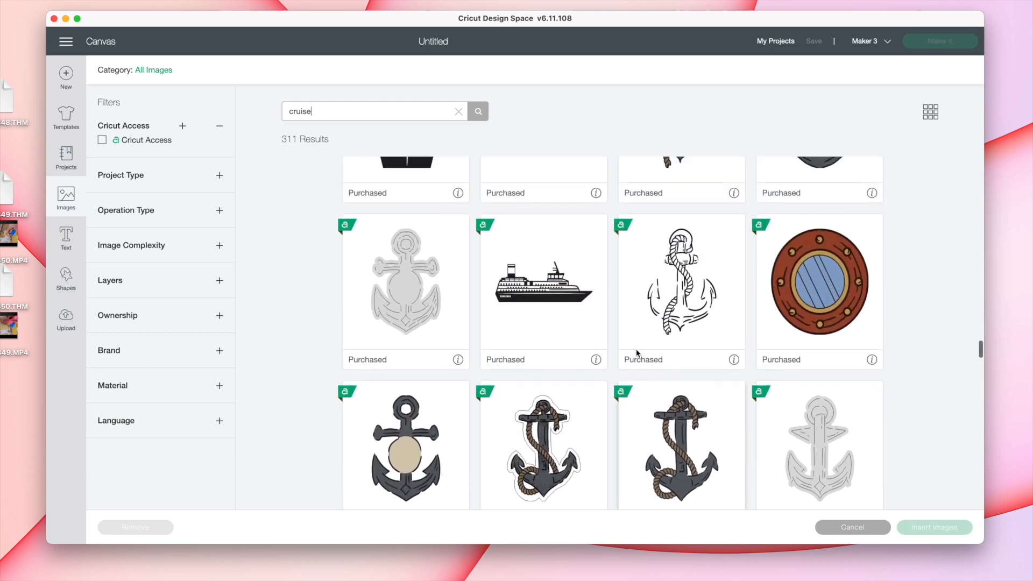
pyautogui.scroll(17, 637, 353)
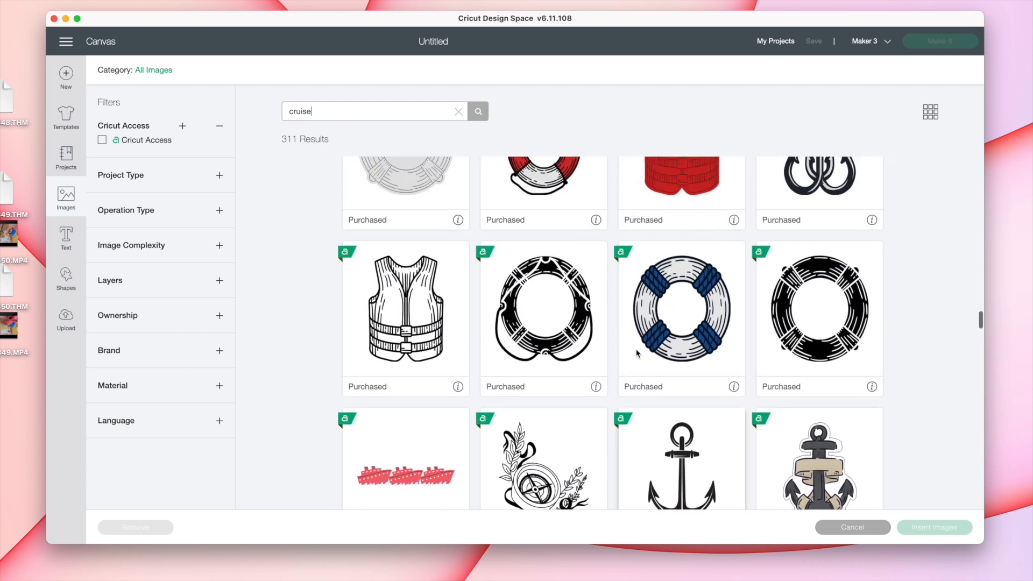
pyautogui.scroll(9, 637, 352)
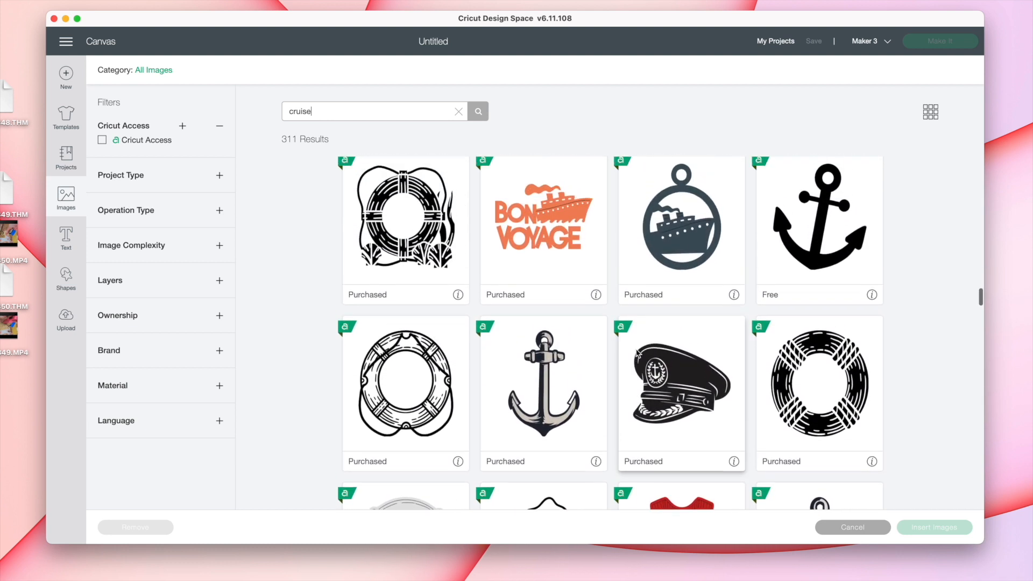
# Insert the free solid black anchor image and move it to about X 5.7, Y 3.4 on the canvas
pyautogui.click(811, 375)
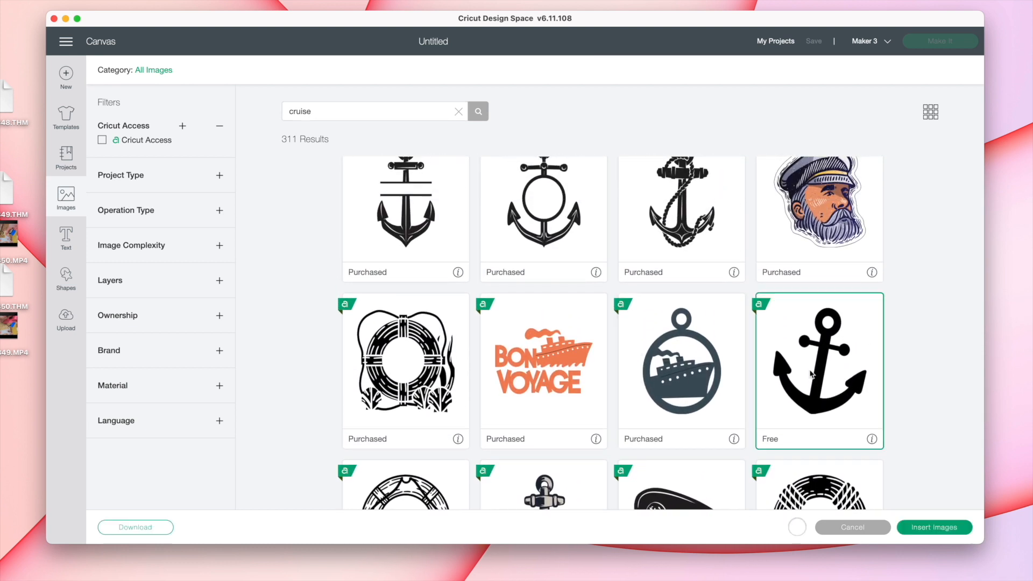
pyautogui.click(934, 527)
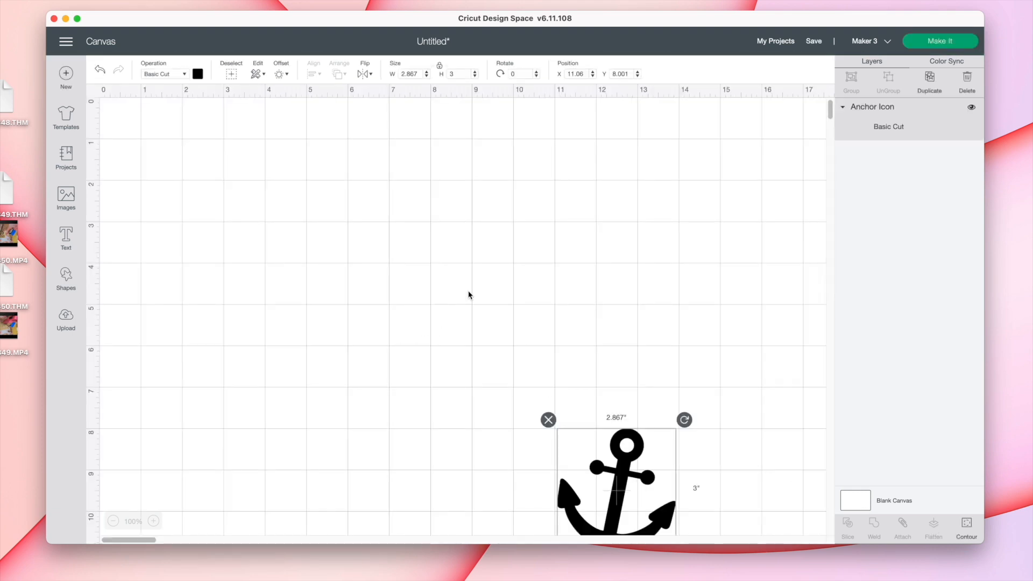
pyautogui.moveTo(627, 457); pyautogui.dragTo(364, 246)
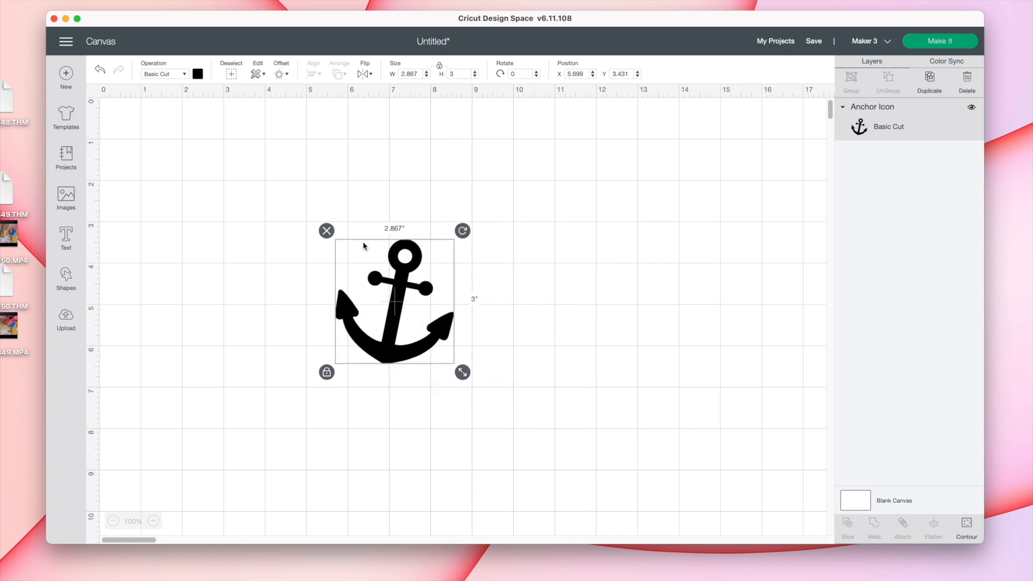
# Color the anchor brown and enlarge it to about 4.76 by 4.98 inches, placed near X 6.16, Y 2.5
pyautogui.click(197, 74)
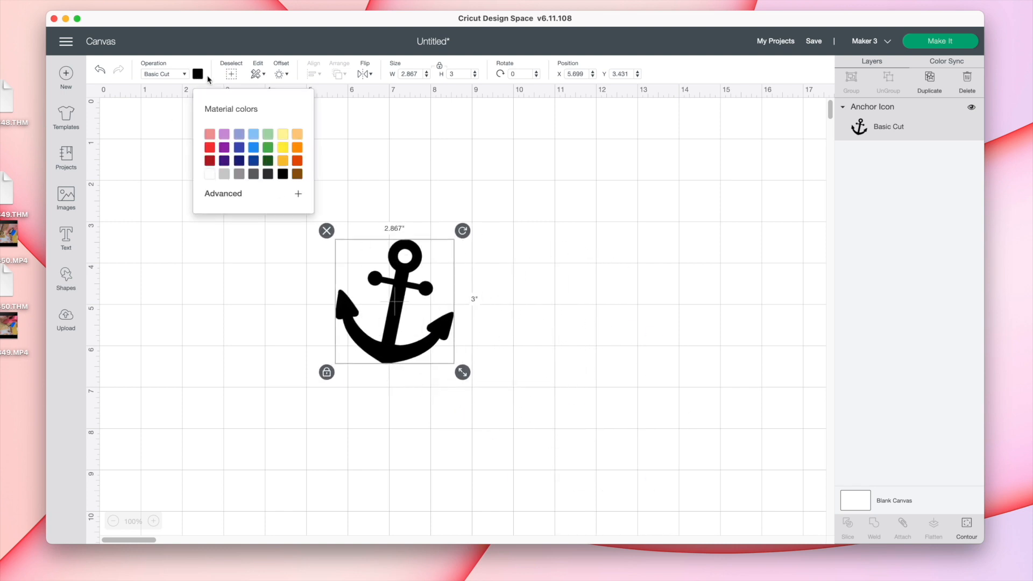
pyautogui.click(298, 174)
pyautogui.moveTo(465, 378); pyautogui.dragTo(543, 458)
pyautogui.moveTo(429, 394); pyautogui.dragTo(447, 354)
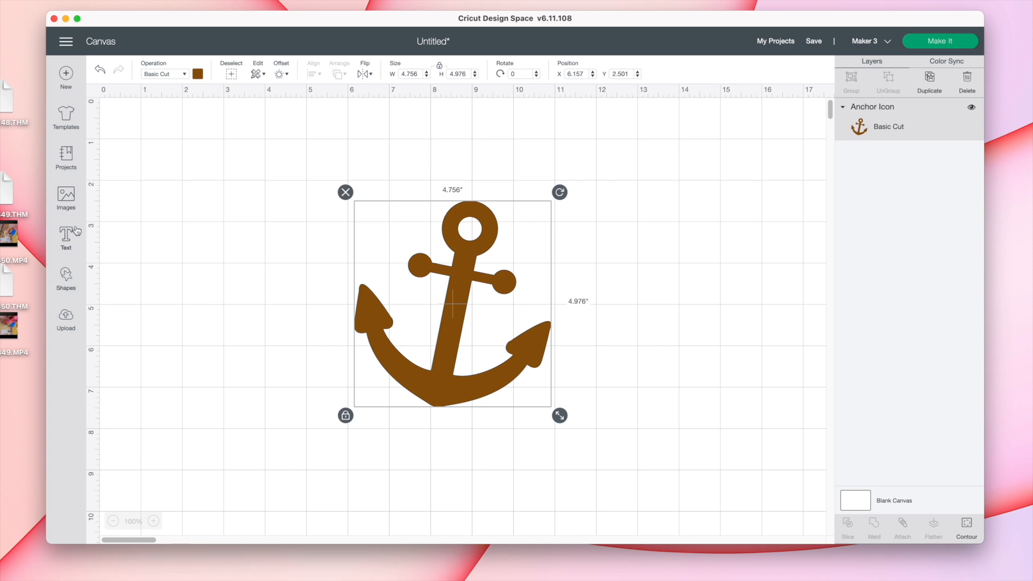
# Add a text object reading "Jungle Cruise" to the canvas
pyautogui.click(66, 239)
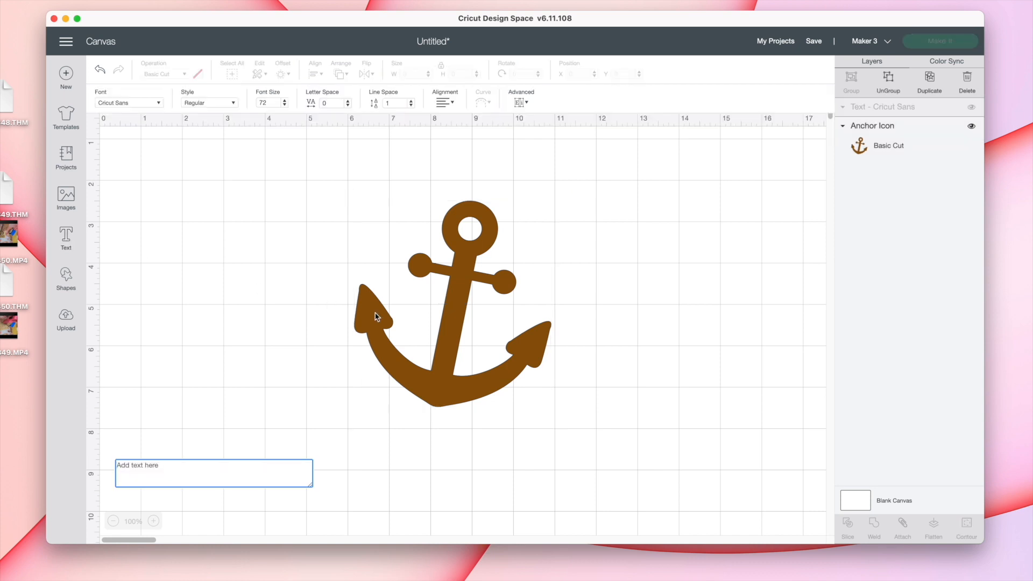
pyautogui.write('Ju')
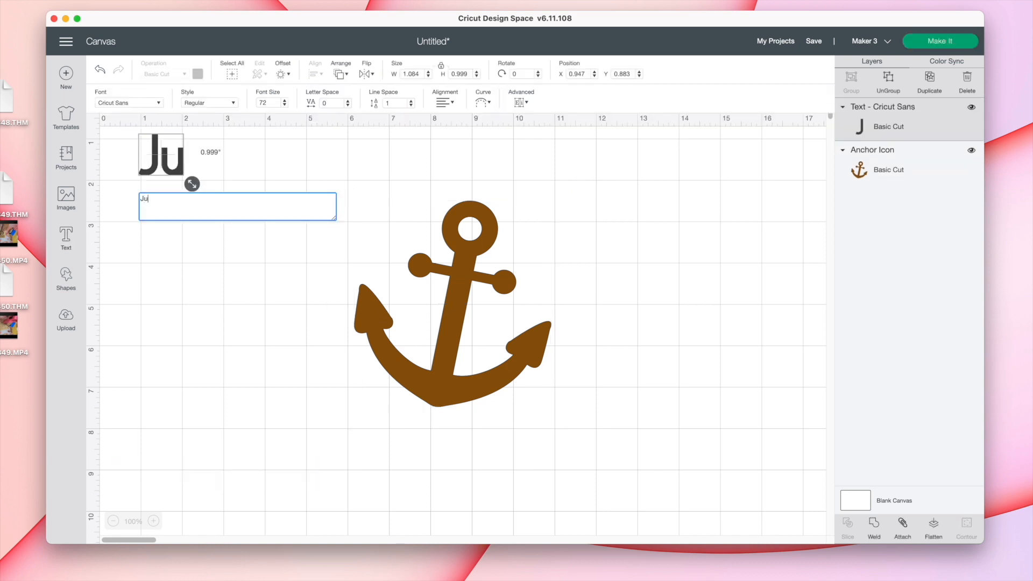
pyautogui.write('ngle')
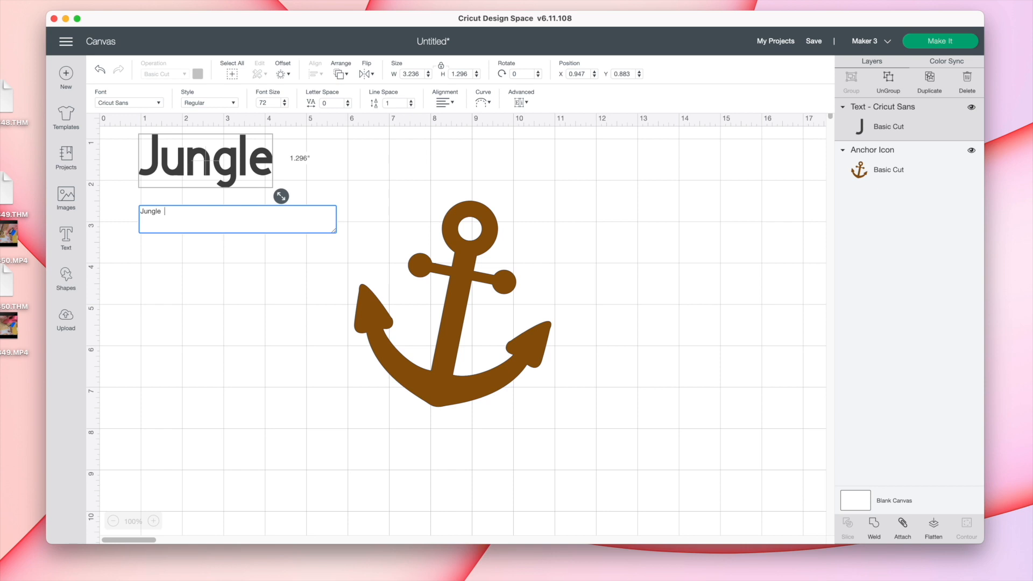
pyautogui.write(' Cruise')
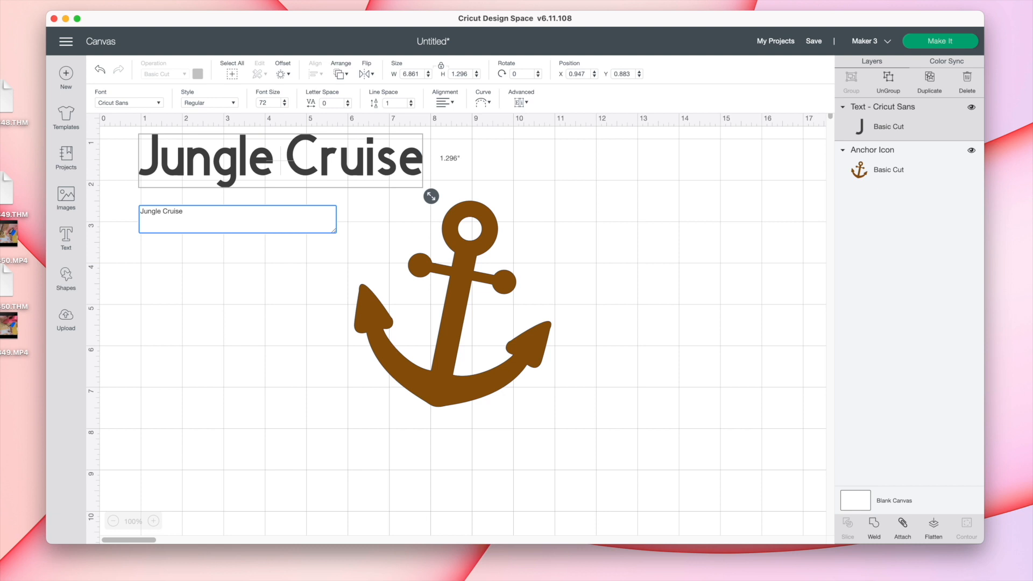
# Find the JungleFever font by searching "jungle", apply it to the text, and move the text above the anchor to about X 4.03, Y 1.55
pyautogui.click(134, 102)
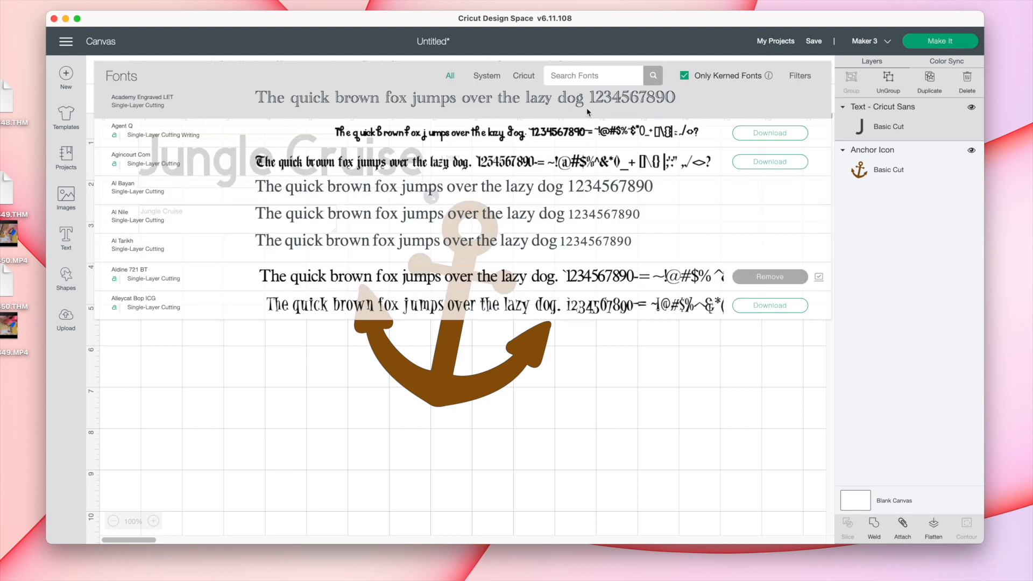
pyautogui.click(562, 74)
pyautogui.write('jungle')
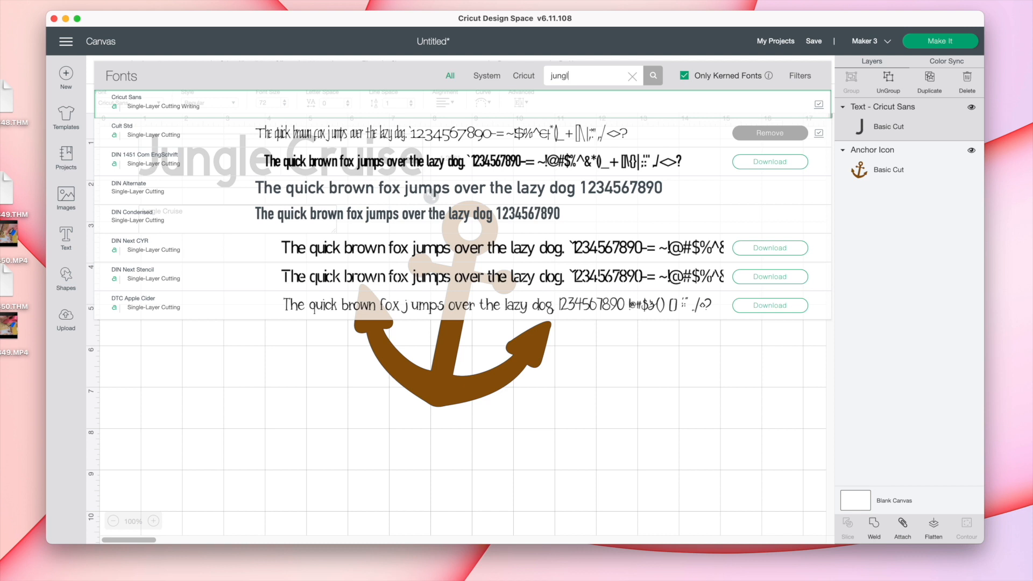
pyautogui.press('Return')
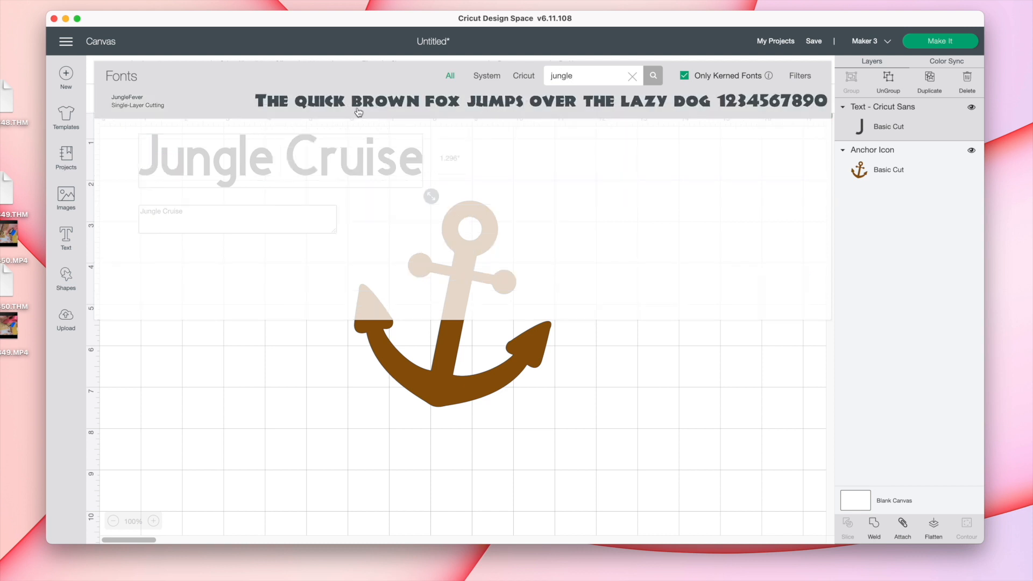
pyautogui.click(358, 111)
pyautogui.moveTo(295, 171); pyautogui.dragTo(425, 194)
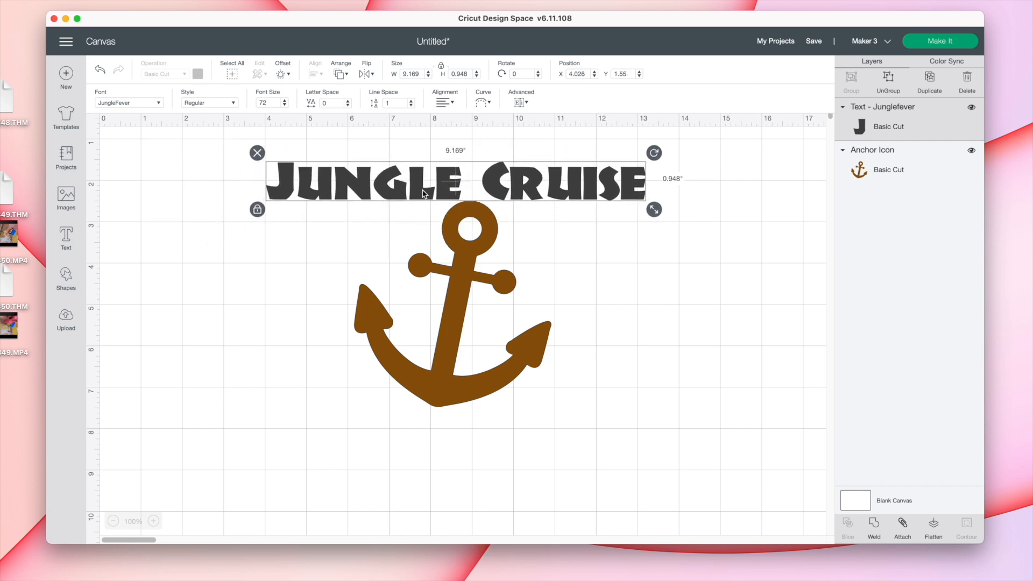
# Curve the "Jungle Cruise" text into an upward arch with a diameter of about 12.4
pyautogui.click(481, 108)
pyautogui.moveTo(457, 136); pyautogui.dragTo(488, 138)
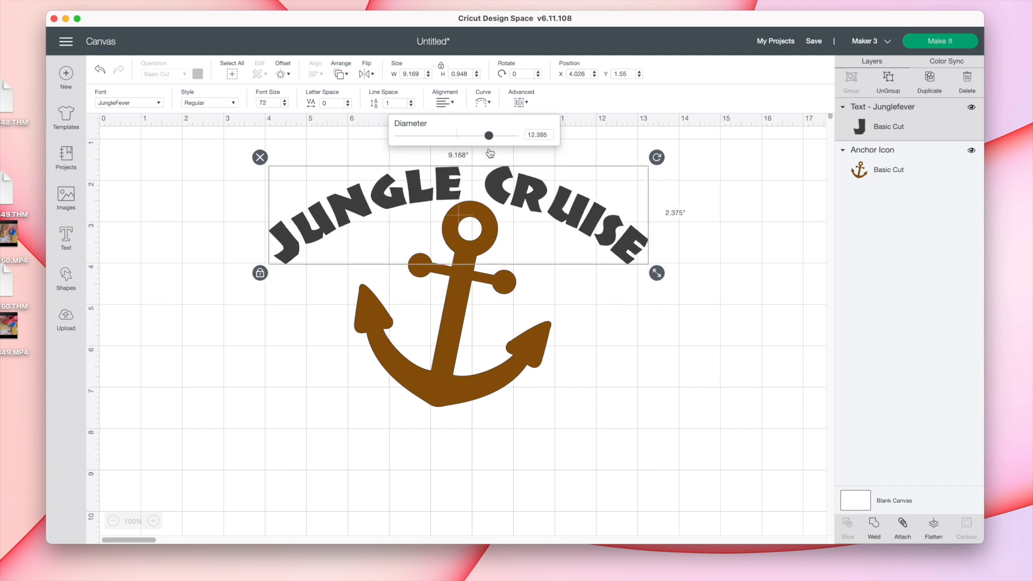
pyautogui.click(732, 297)
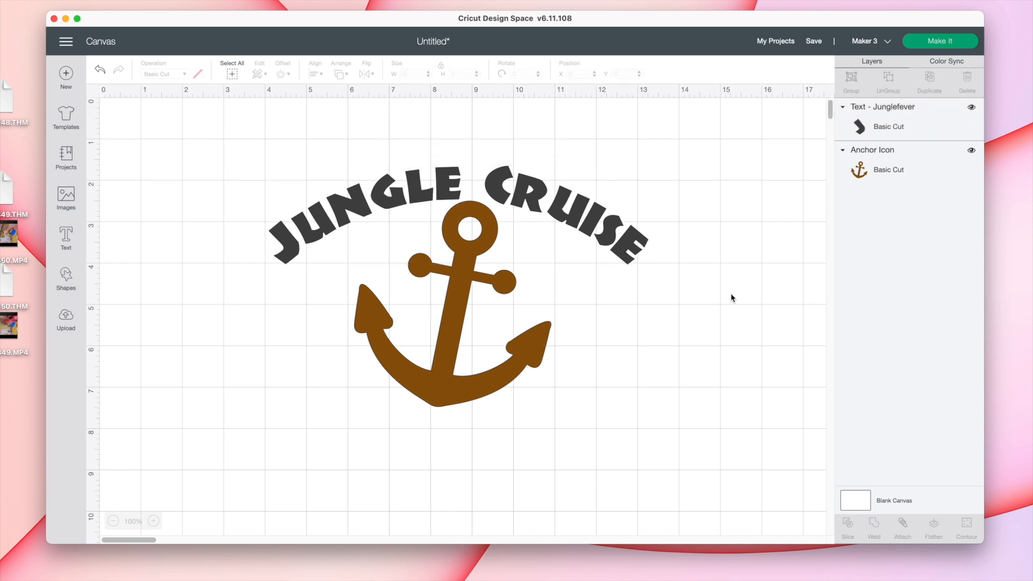
# Set the curved "Jungle Cruise" text's width to 10 inches
pyautogui.click(520, 174)
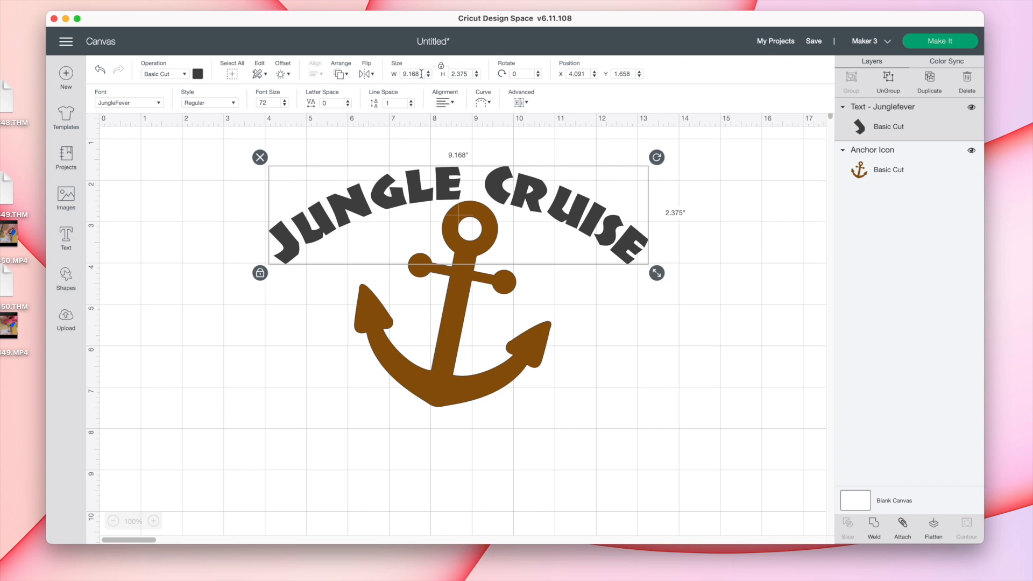
pyautogui.click(421, 74)
pyautogui.write('10')
pyautogui.press('Return')
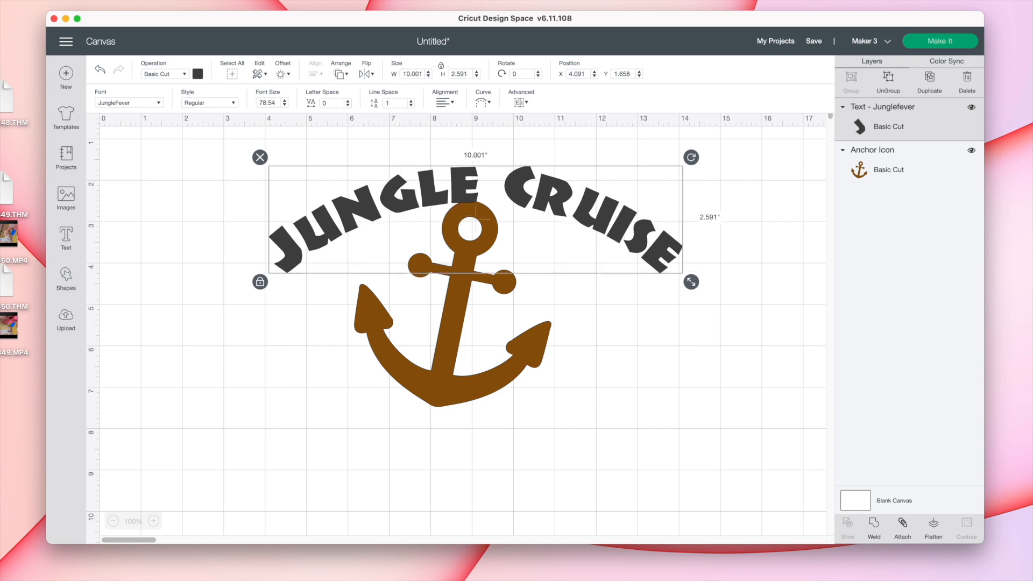
# Move the anchor lower beneath the arched text and center the two horizontally with each other
pyautogui.moveTo(473, 353); pyautogui.dragTo(502, 373)
pyautogui.moveTo(178, 121); pyautogui.dragTo(752, 473)
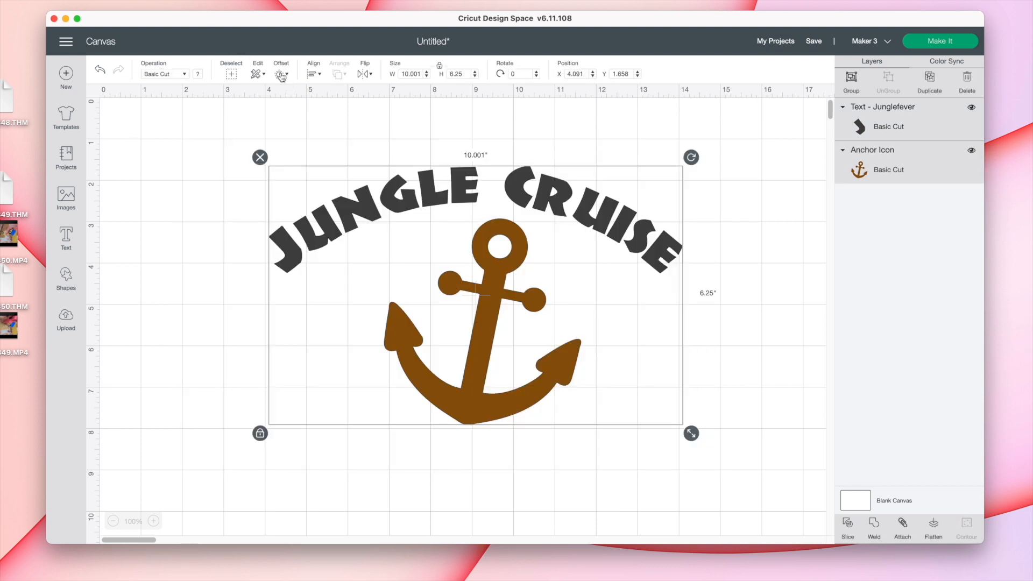
pyautogui.click(321, 76)
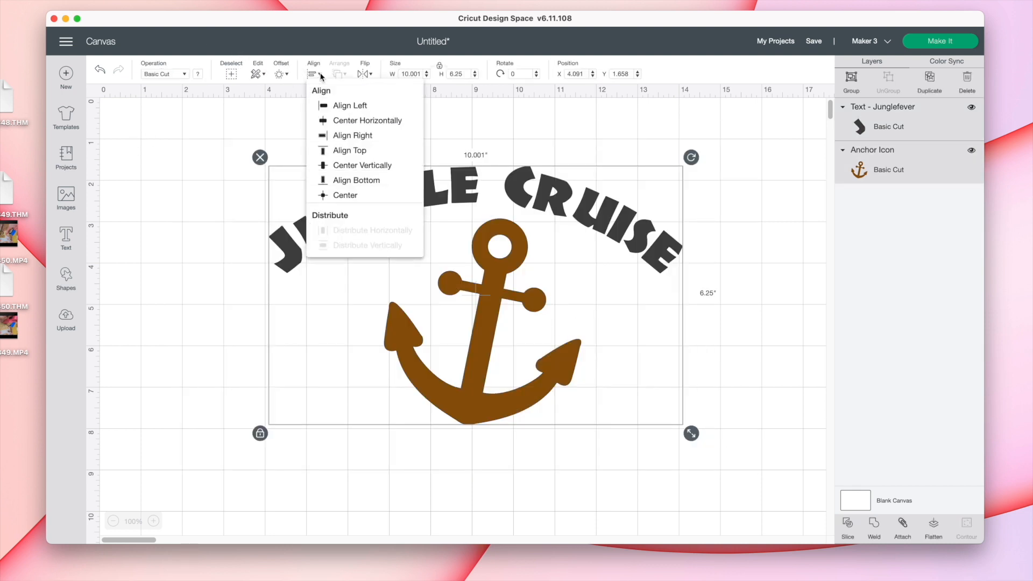
pyautogui.click(358, 121)
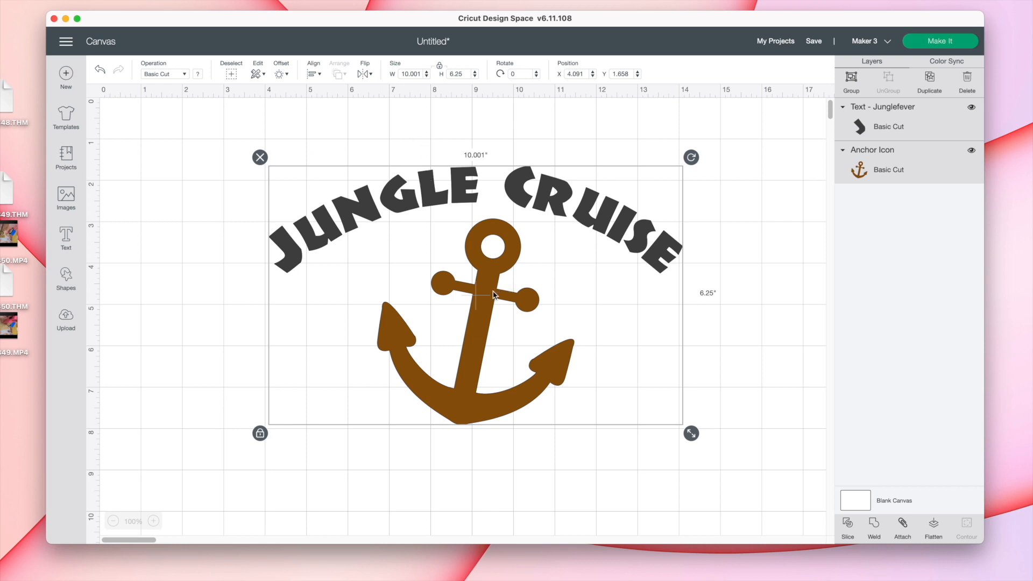
pyautogui.click(140, 255)
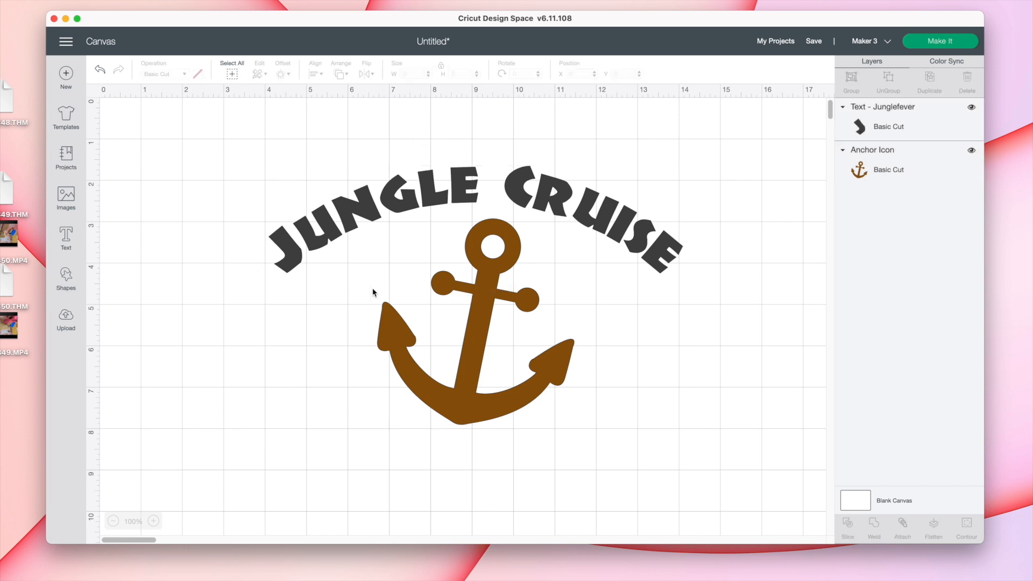
# Nudge the anchor up slightly toward the arched text, to Y 2.831
pyautogui.click(482, 288)
pyautogui.press('Up')
pyautogui.press('Up')
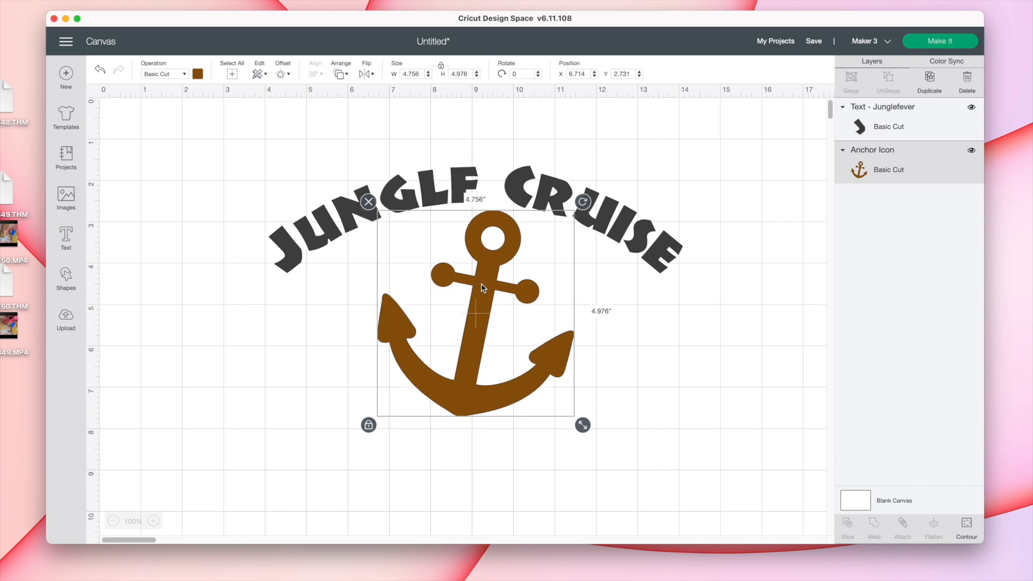
pyautogui.press('Down')
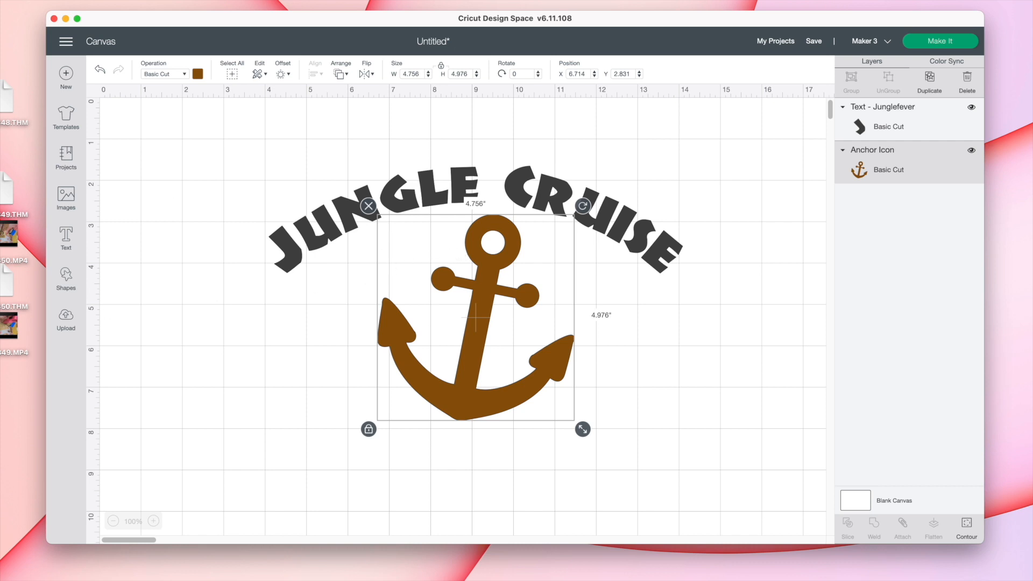
# Color the "Jungle Cruise" text pale yellow
pyautogui.click(345, 208)
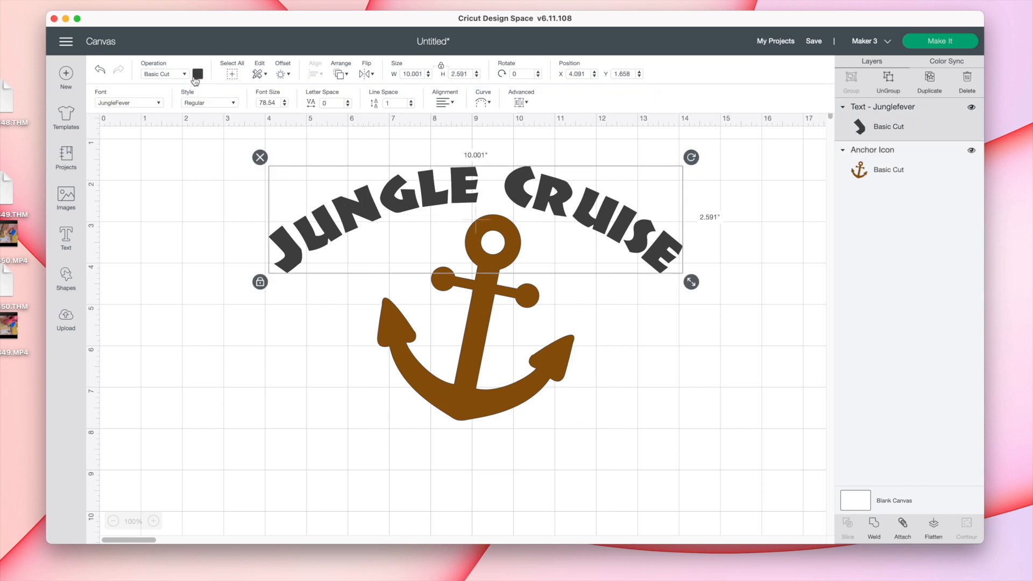
pyautogui.click(198, 74)
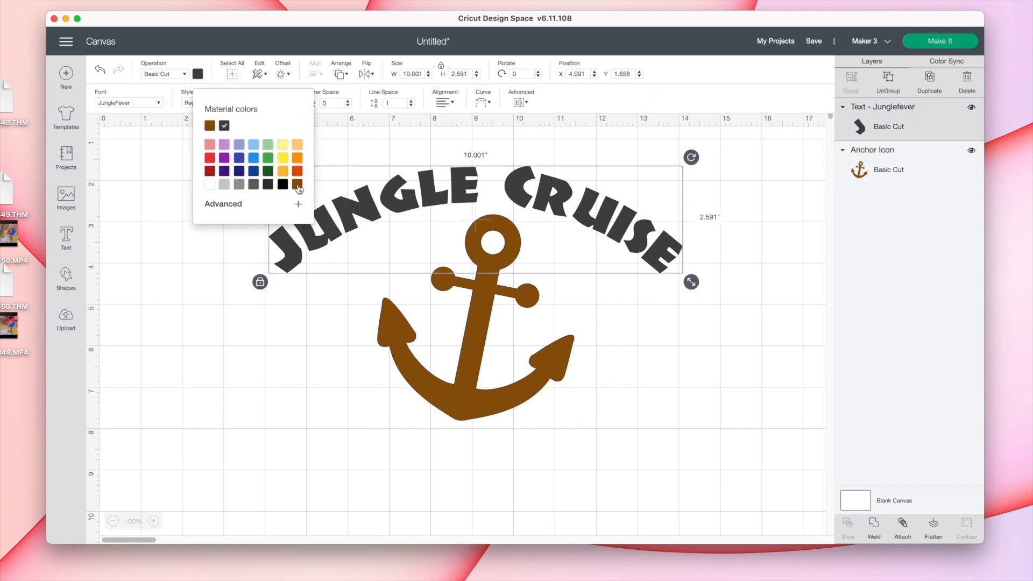
pyautogui.click(286, 145)
pyautogui.click(199, 321)
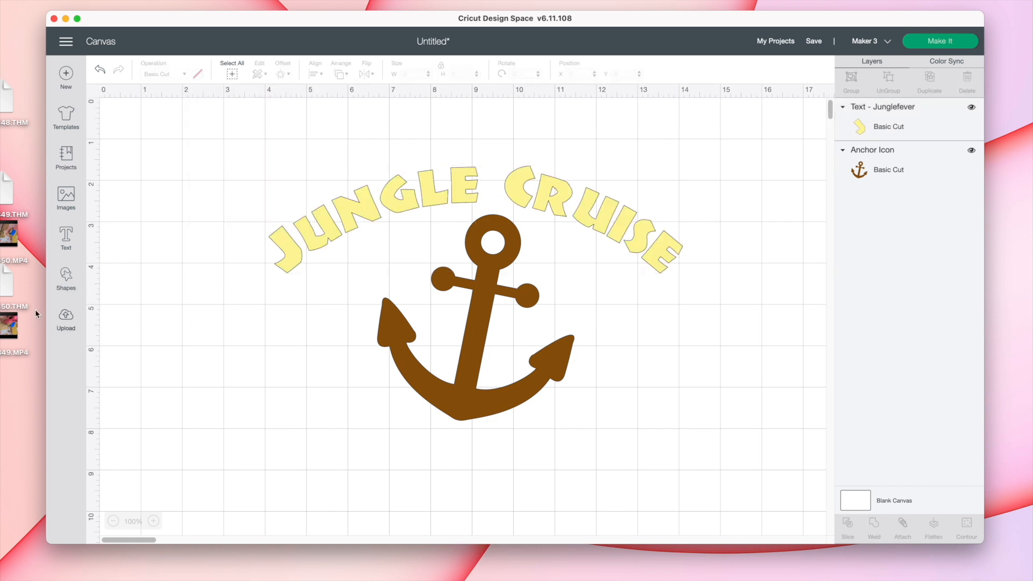
# Add a second text object with "Where The", "PUN" and "Never Stops!" on three separate lines
pyautogui.click(66, 237)
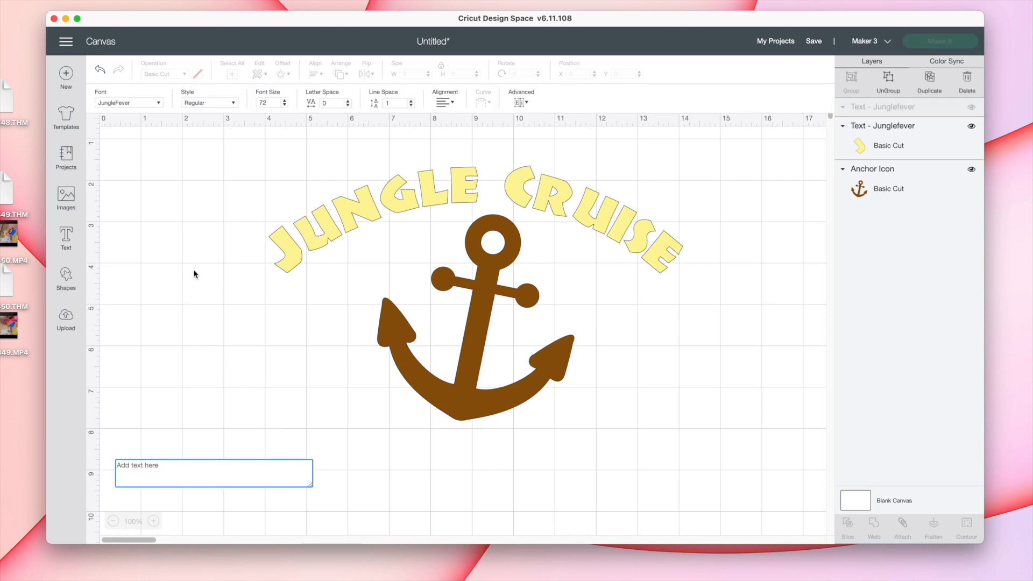
pyautogui.write('Wh')
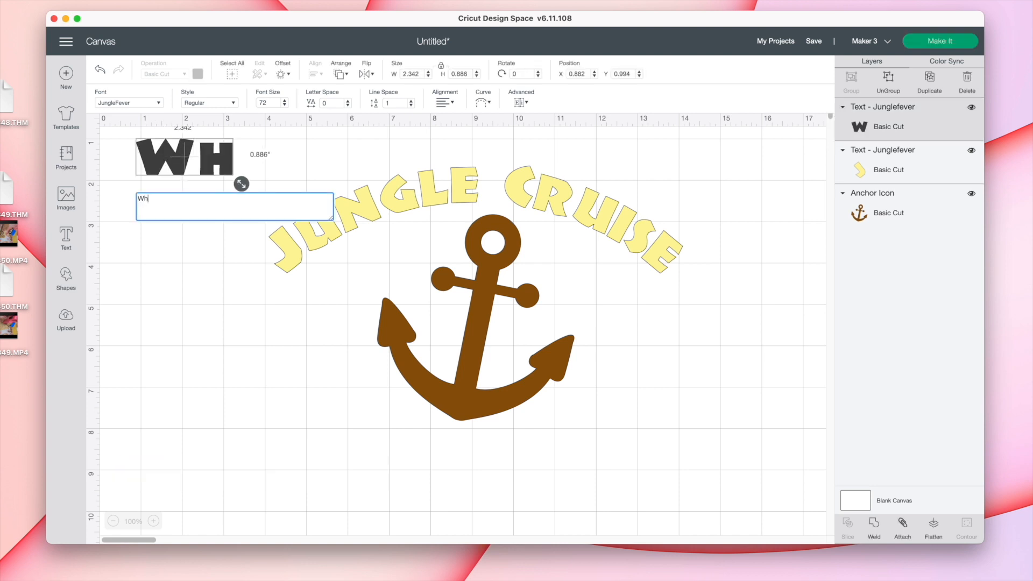
pyautogui.write('ere')
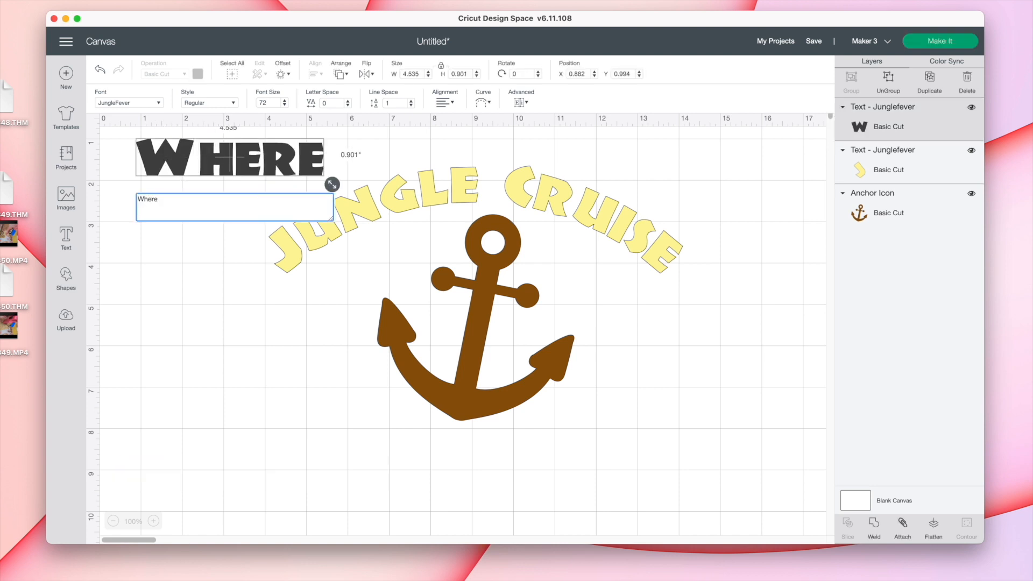
pyautogui.write(' The')
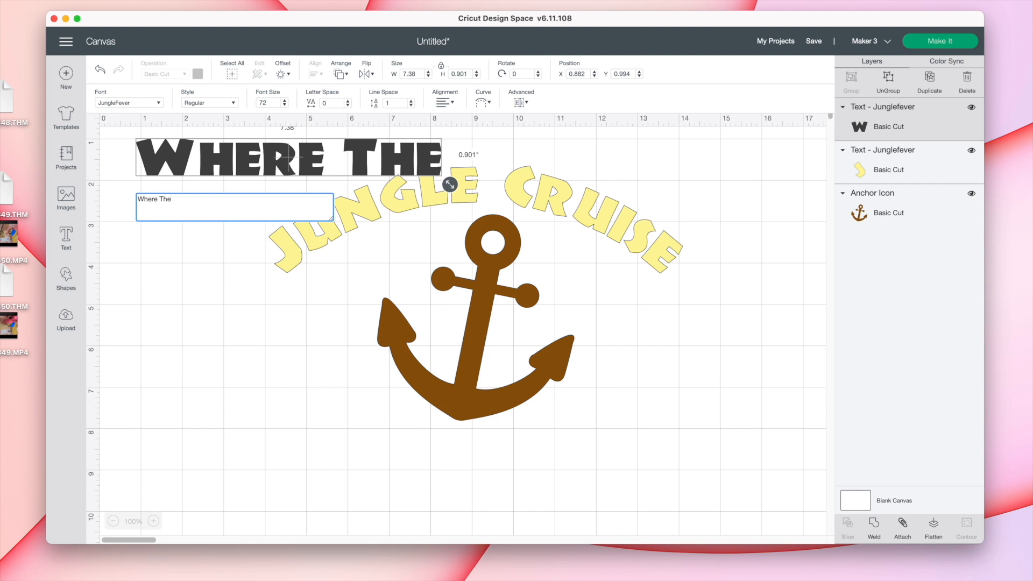
pyautogui.press('Return')
pyautogui.write('P')
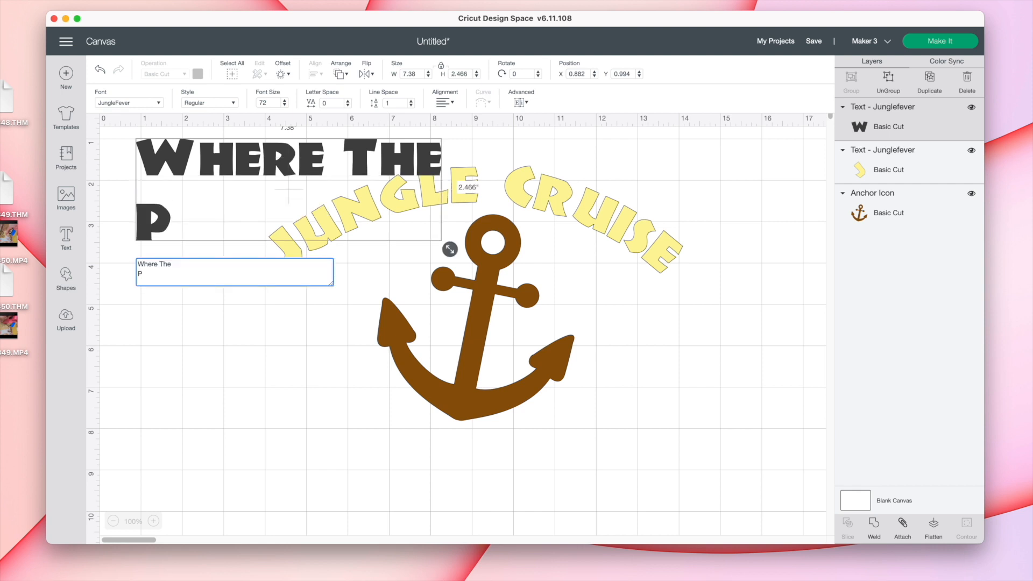
pyautogui.write('U')
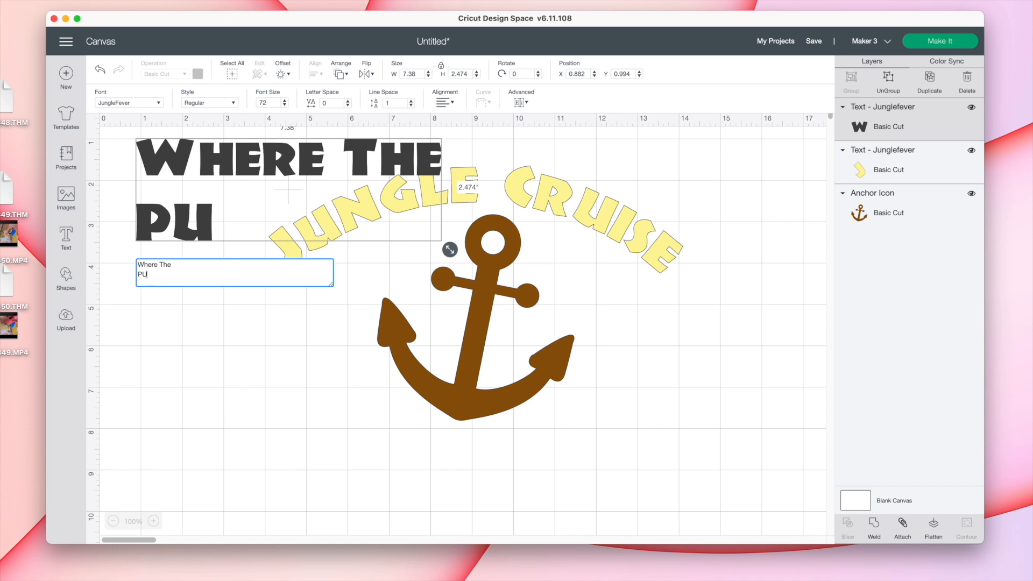
pyautogui.write('Ns')
pyautogui.press('BackSpace')
pyautogui.write('S')
pyautogui.press('Return')
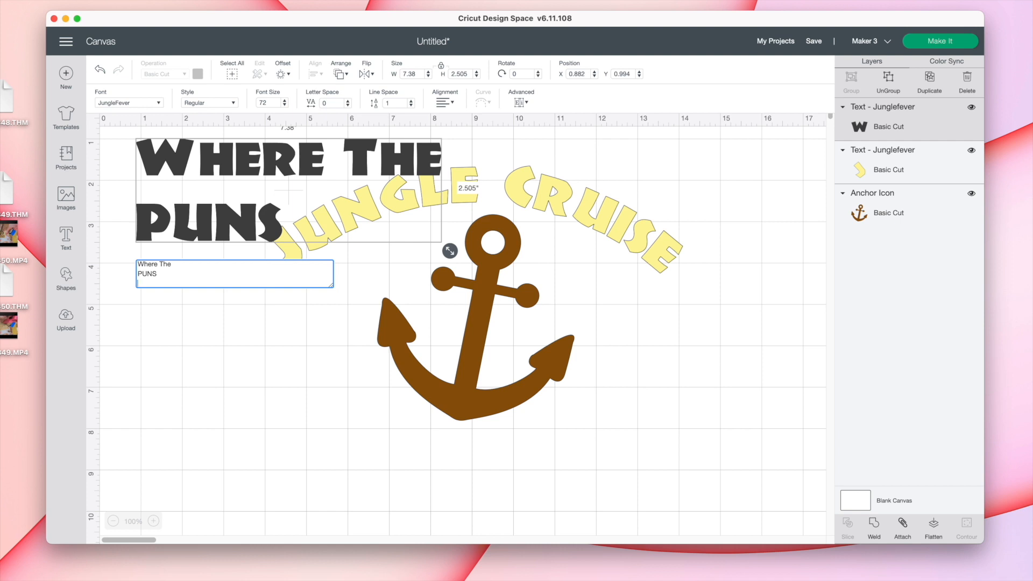
pyautogui.press('BackSpace')
pyautogui.press('BackSpace')
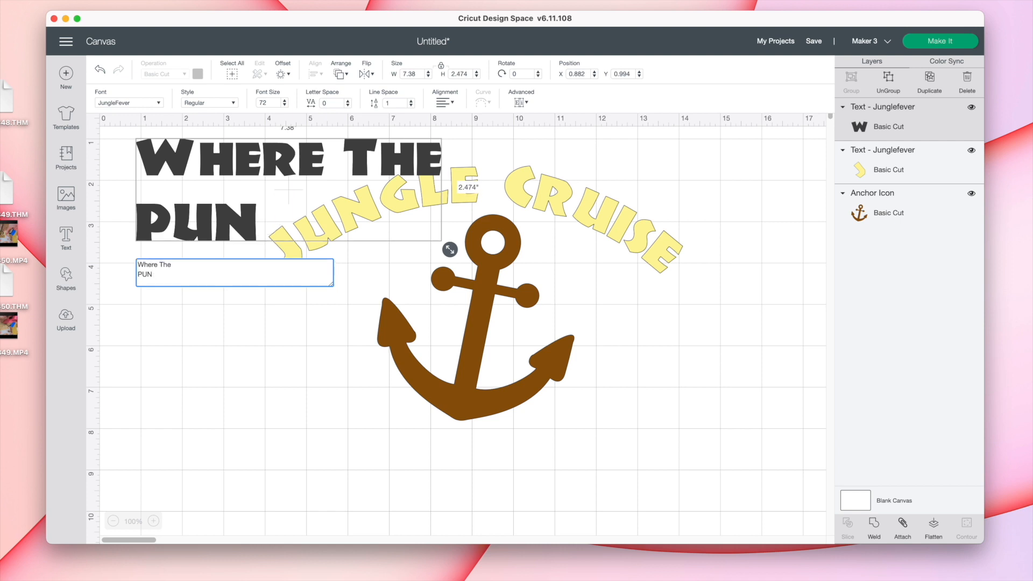
pyautogui.press('Return')
pyautogui.write('Never')
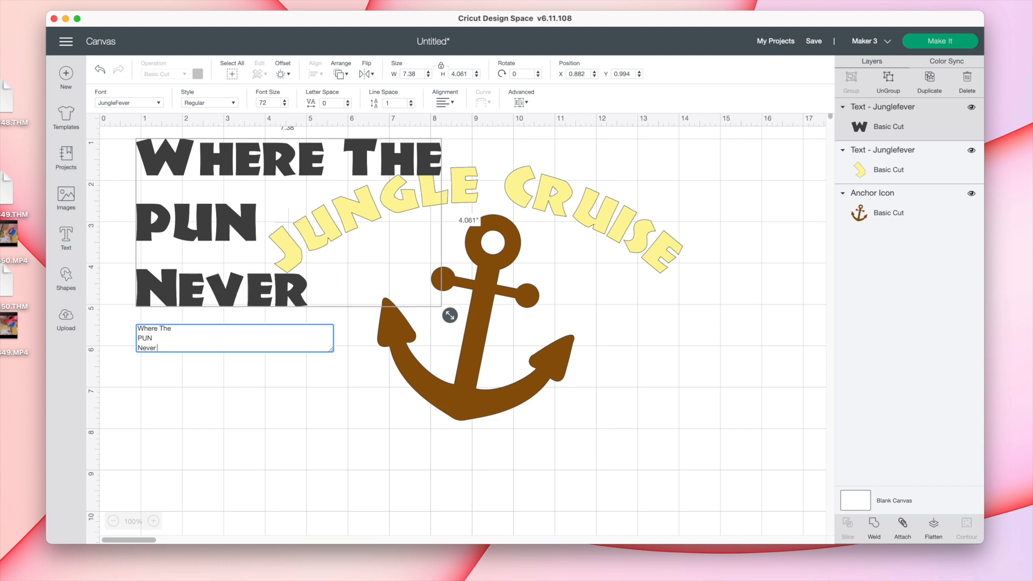
pyautogui.write(' Sto')
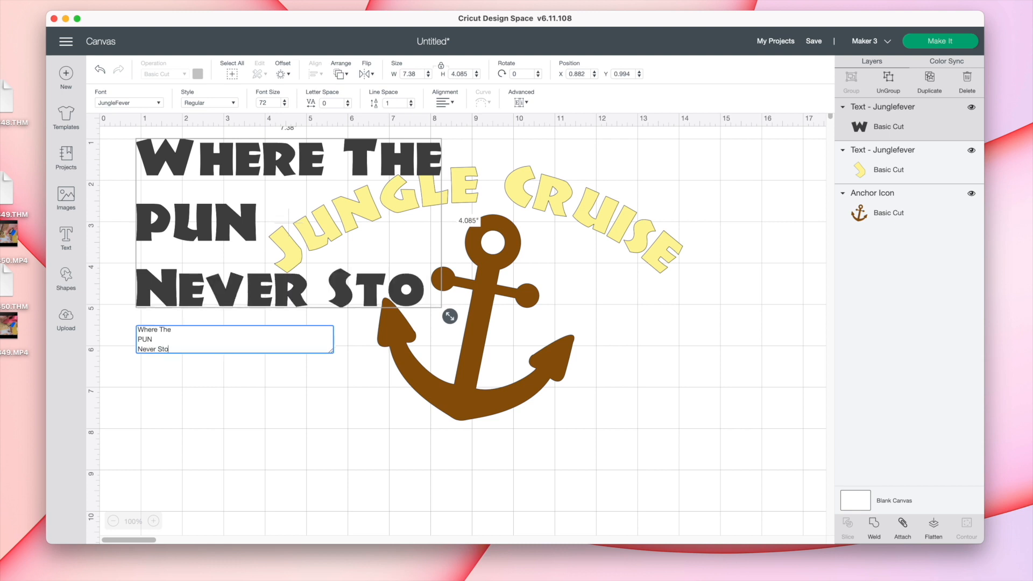
pyautogui.write('ps')
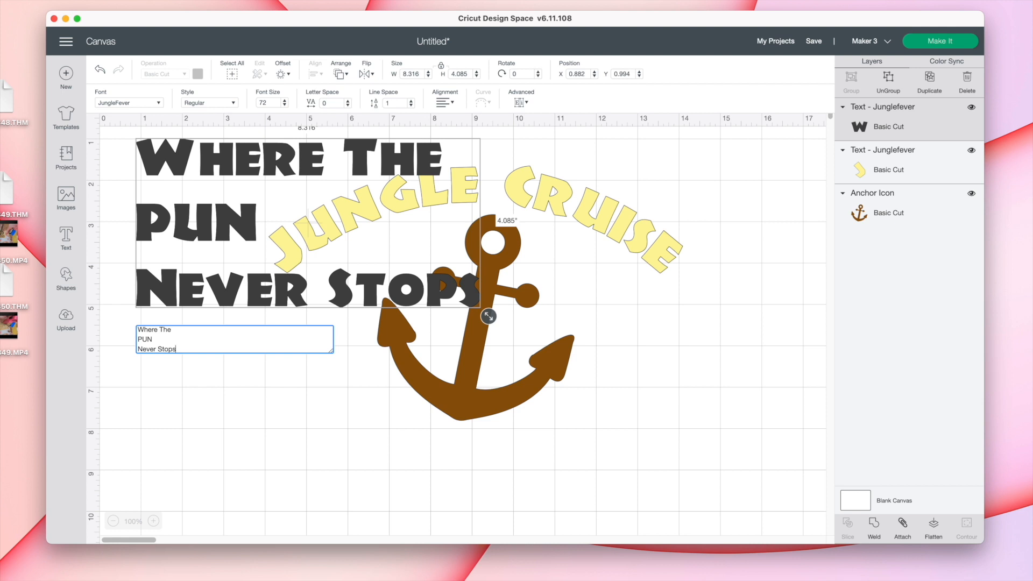
pyautogui.write('!')
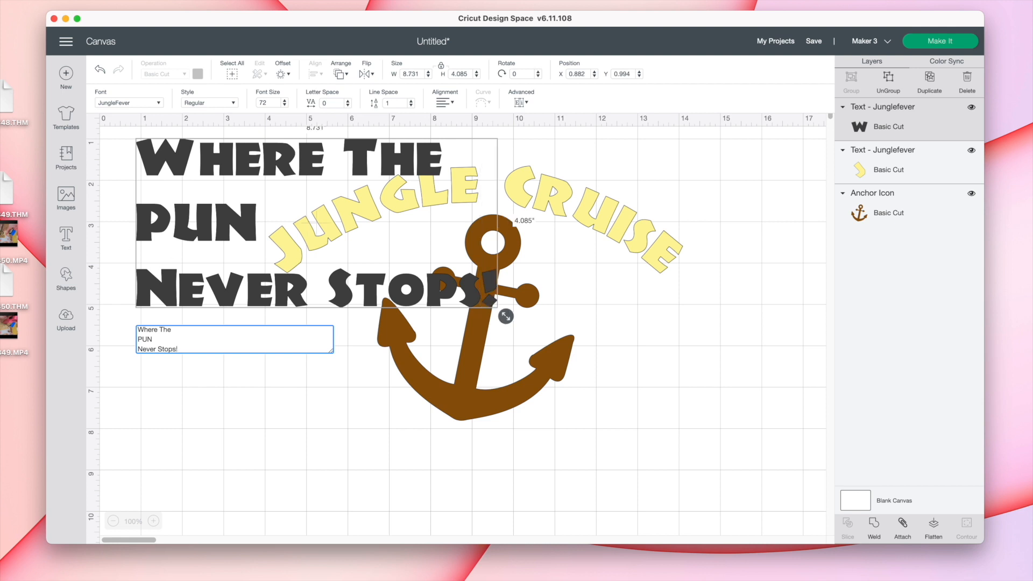
# Center-align the three text lines and move the text over the anchor to about X 4.89, Y 4.58
pyautogui.click(444, 102)
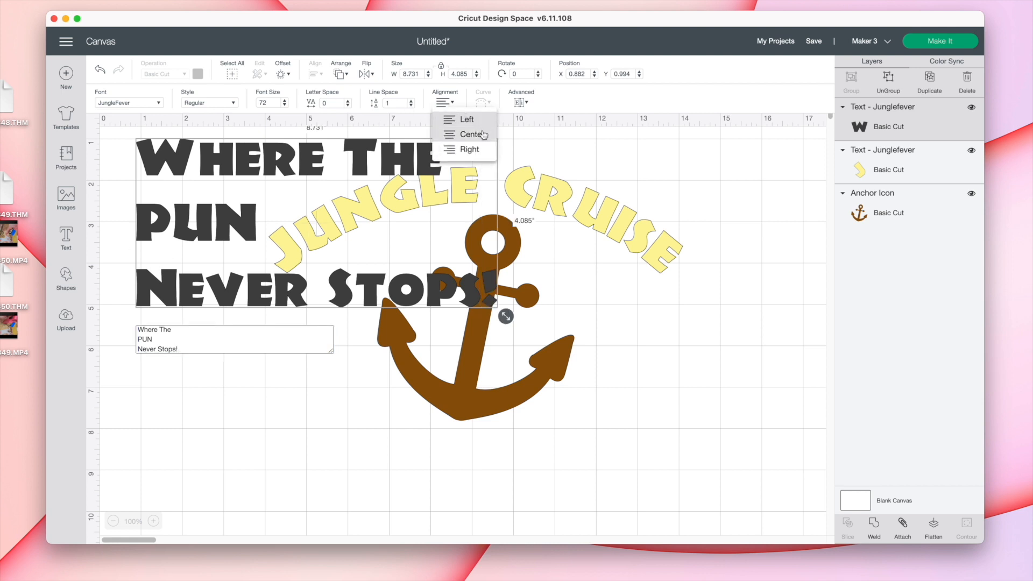
pyautogui.click(483, 134)
pyautogui.moveTo(370, 221); pyautogui.dragTo(535, 369)
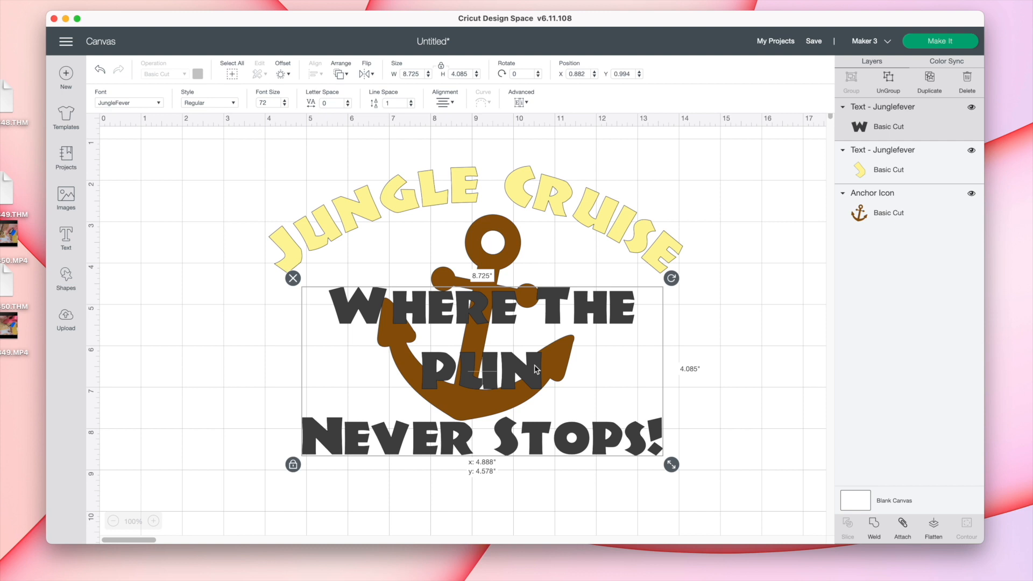
# Nudge the three-line phrase up to Y 4.564, then center the phrase, title and anchor horizontally with one another
pyautogui.moveTo(535, 369); pyautogui.dragTo(535, 369)
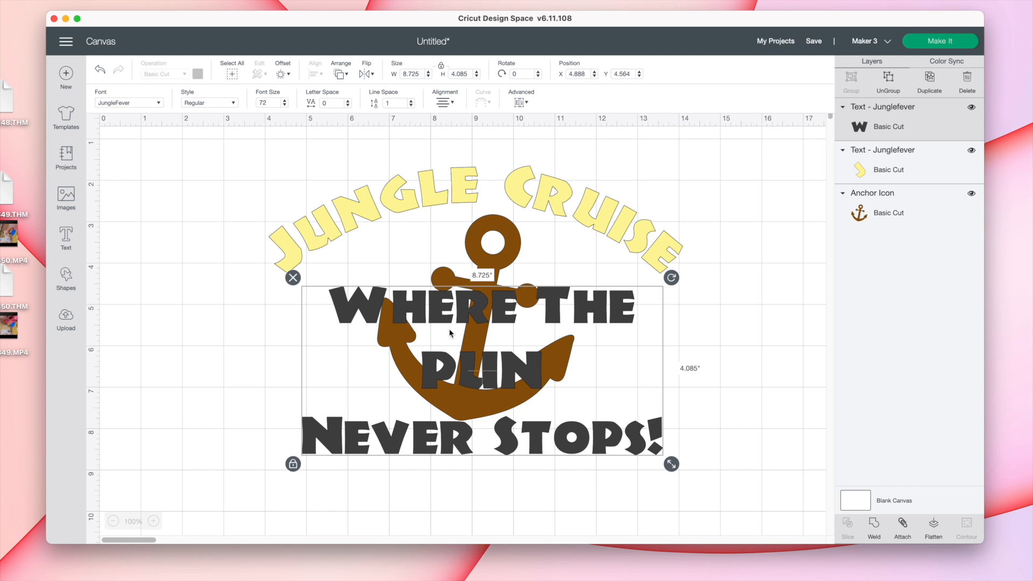
pyautogui.moveTo(213, 181); pyautogui.dragTo(743, 518)
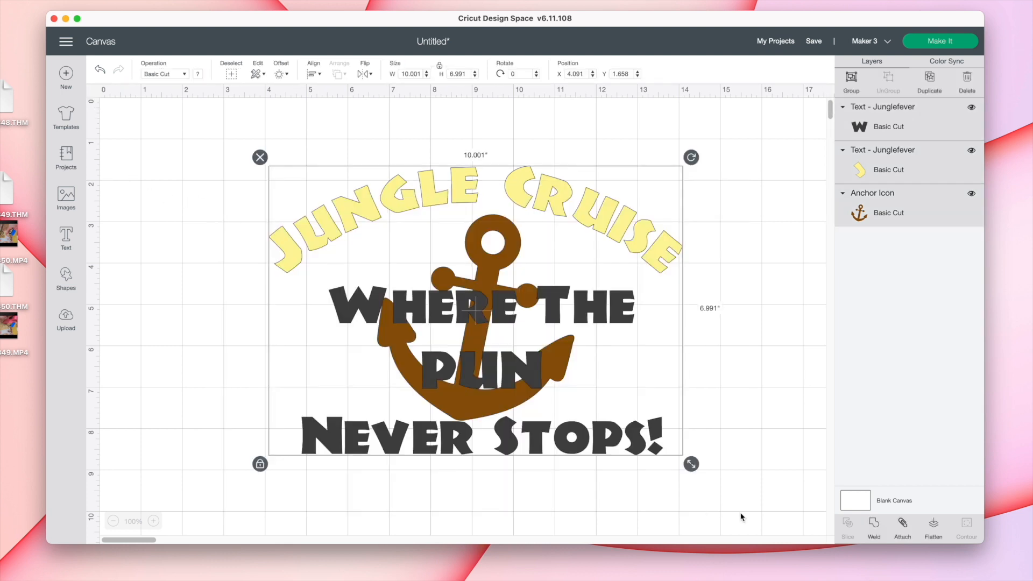
pyautogui.click(315, 74)
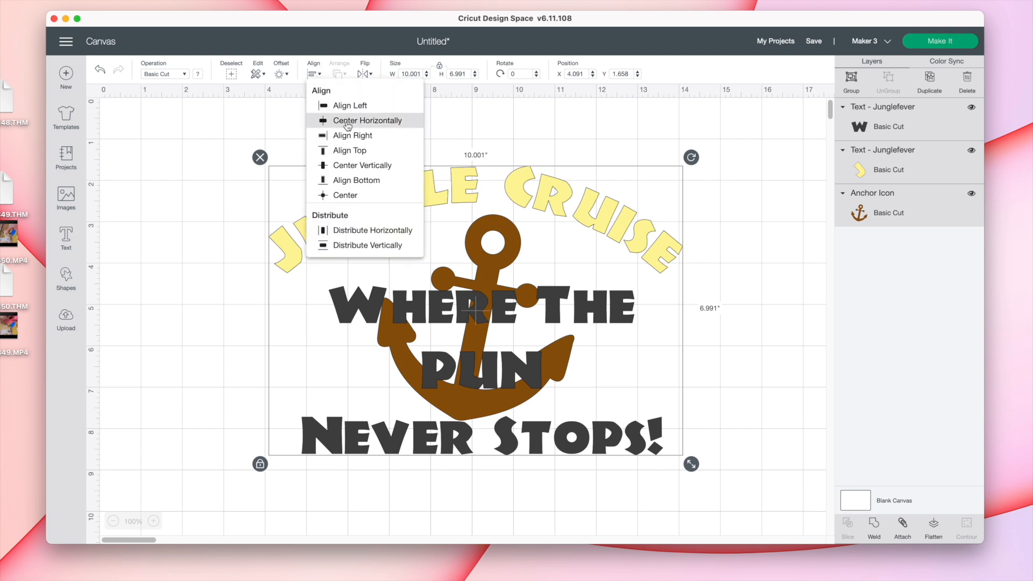
pyautogui.click(353, 121)
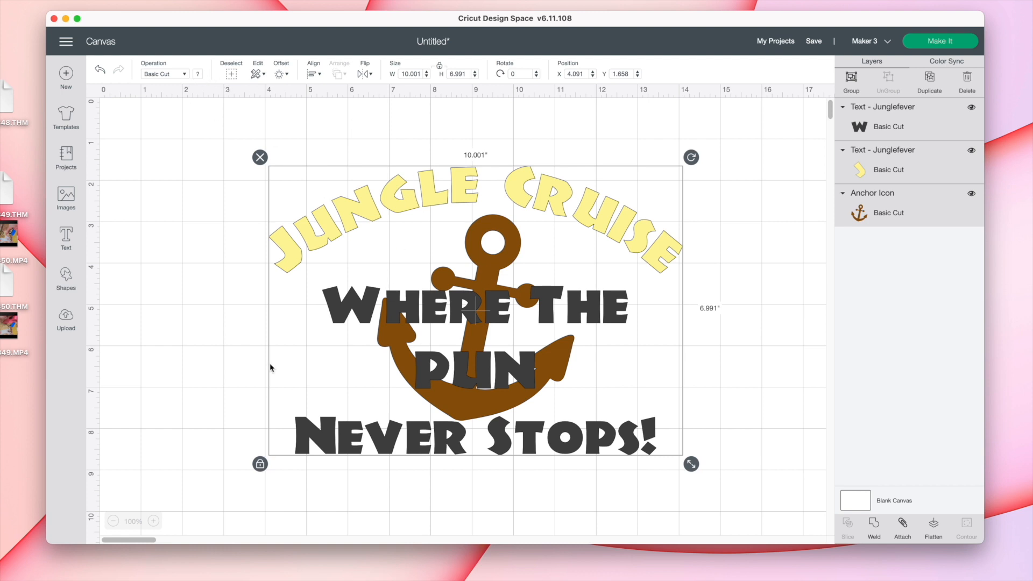
# Color the three-line phrase the same pale yellow as the "Jungle Cruise" title
pyautogui.click(390, 359)
pyautogui.click(612, 307)
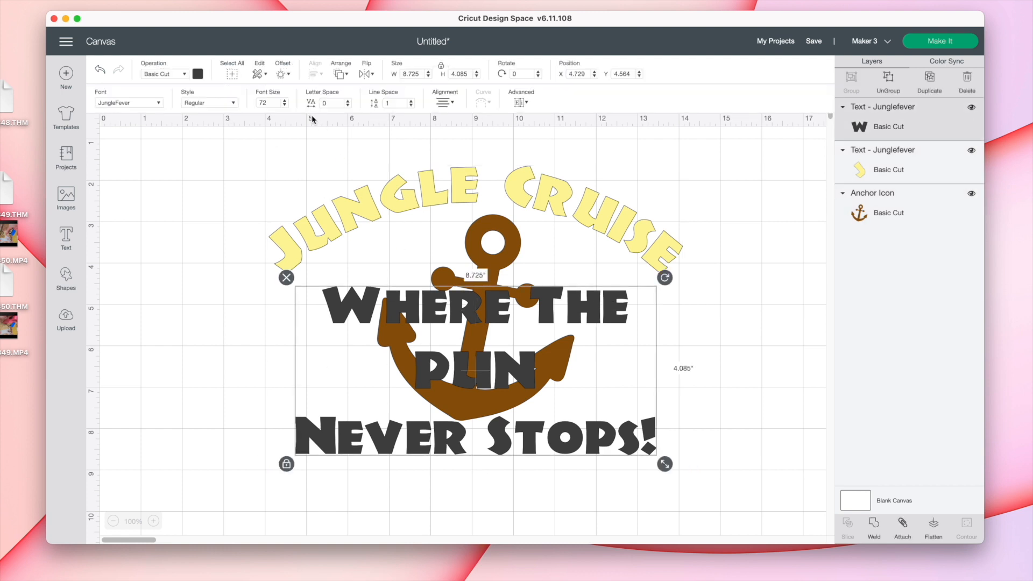
pyautogui.click(198, 75)
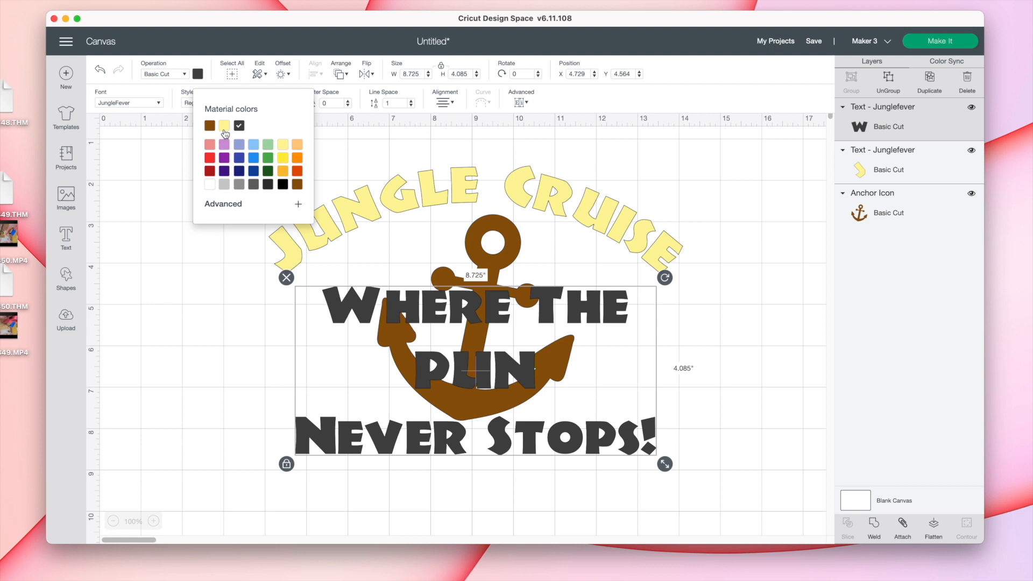
pyautogui.click(225, 127)
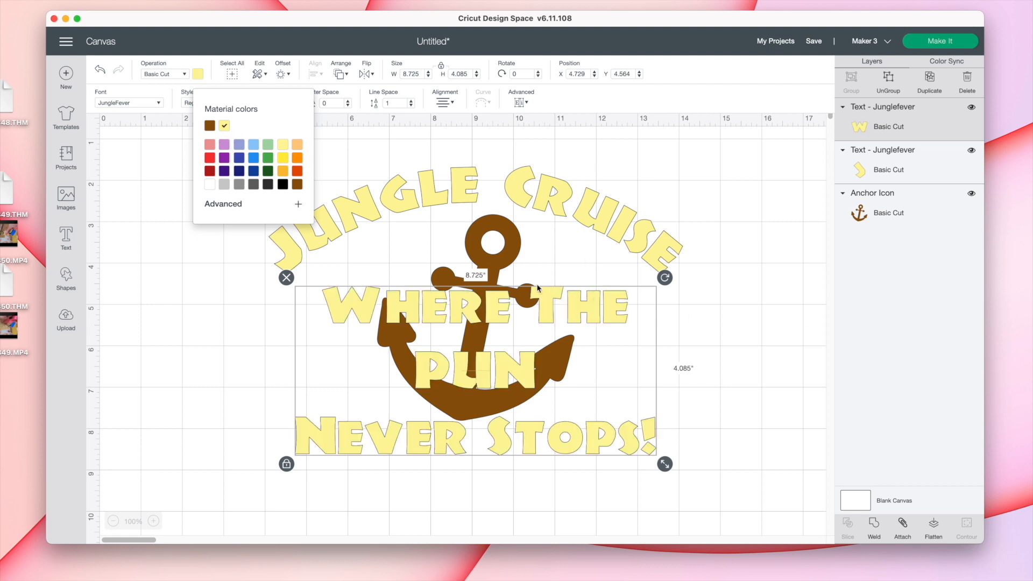
pyautogui.click(501, 258)
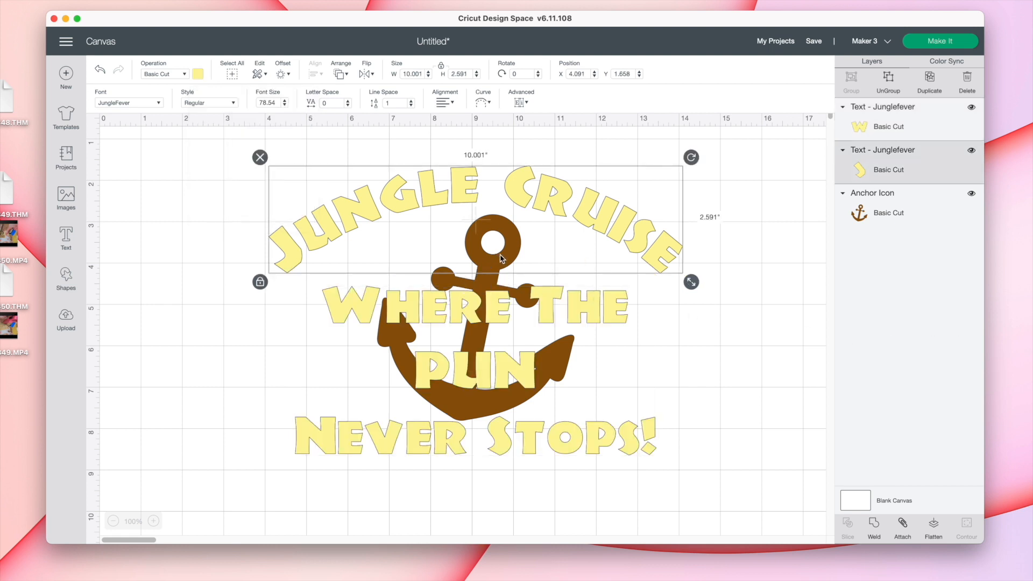
# Slice the three-line phrase out of the anchor and delete the brown slice piece where they overlap
pyautogui.click(896, 211)
pyautogui.keyDown('shift'); pyautogui.click(896, 125); pyautogui.keyUp('shift')
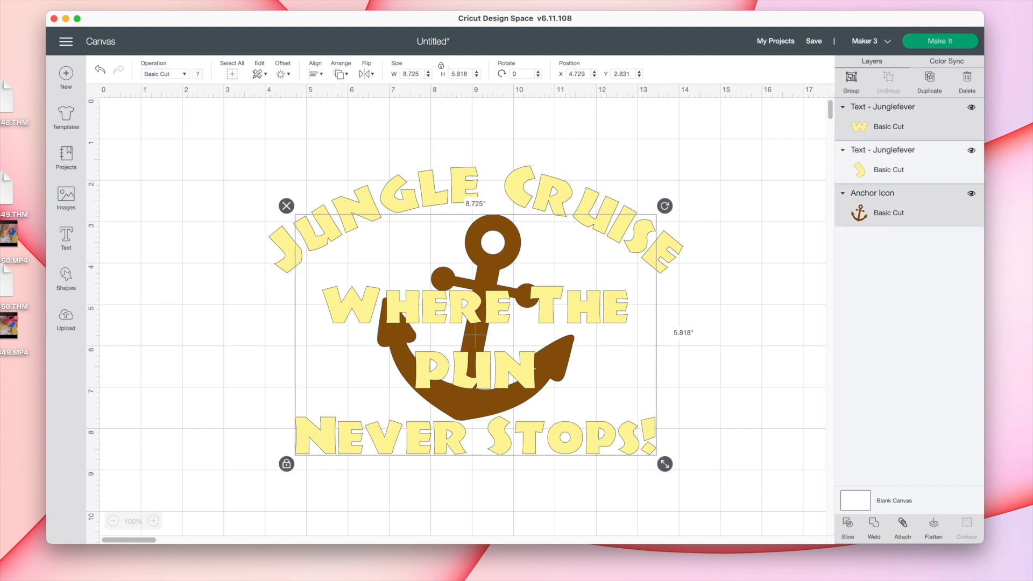
pyautogui.click(849, 534)
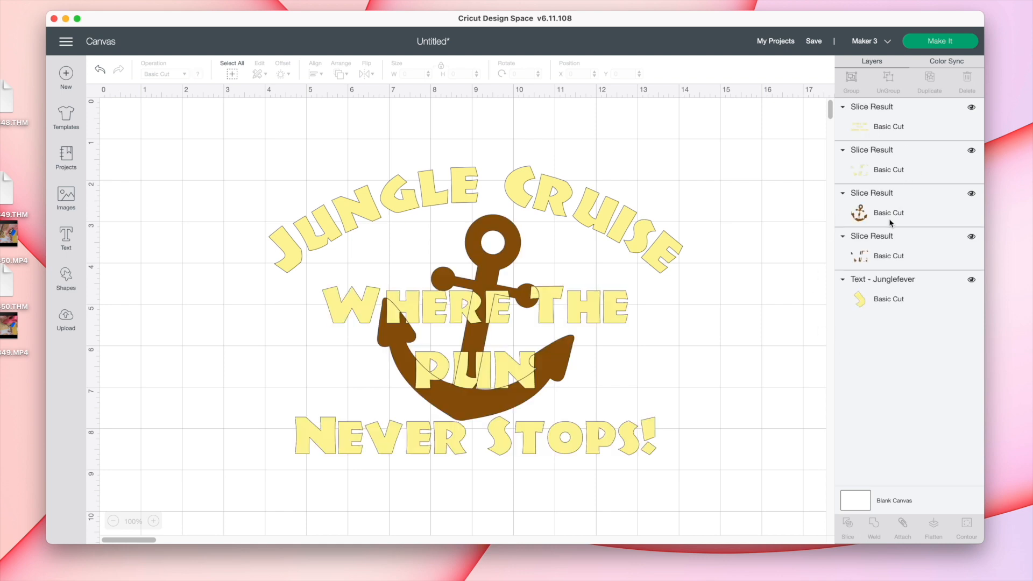
pyautogui.click(879, 257)
pyautogui.press('Delete')
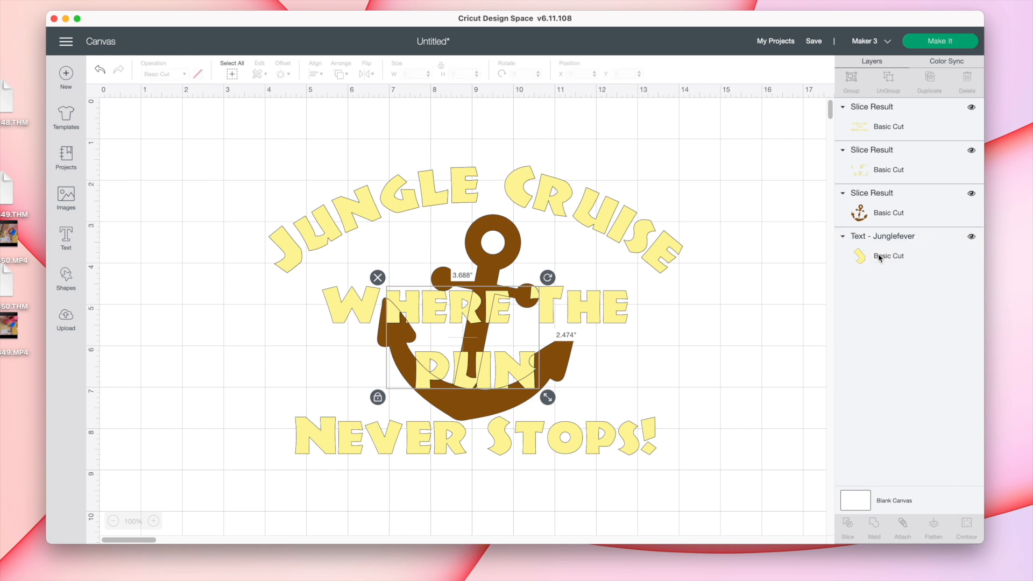
# Try deleting the yellow outer phrase slice and the yellow overlap slice in turn, undoing each deletion
pyautogui.click(859, 132)
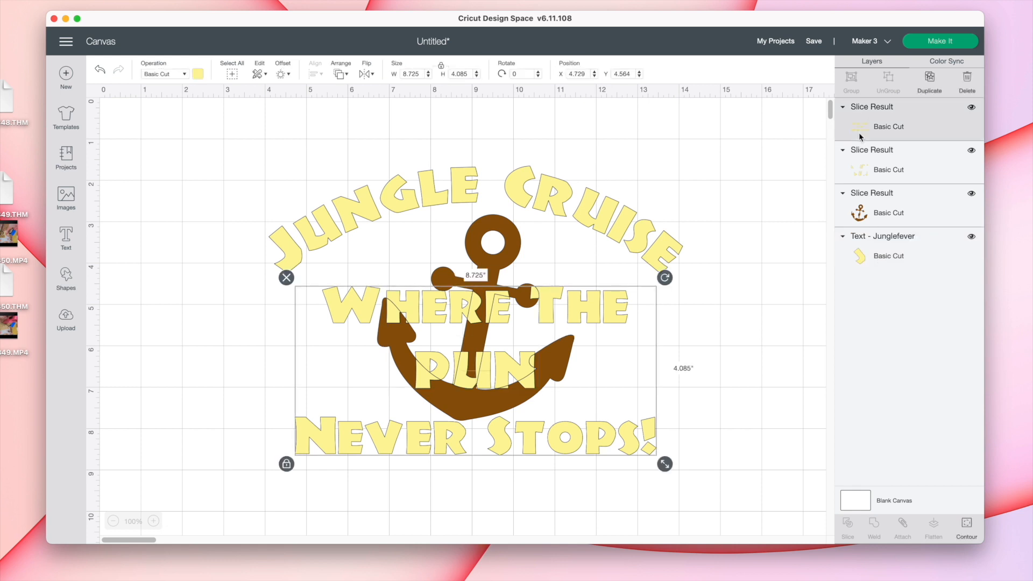
pyautogui.press('Delete')
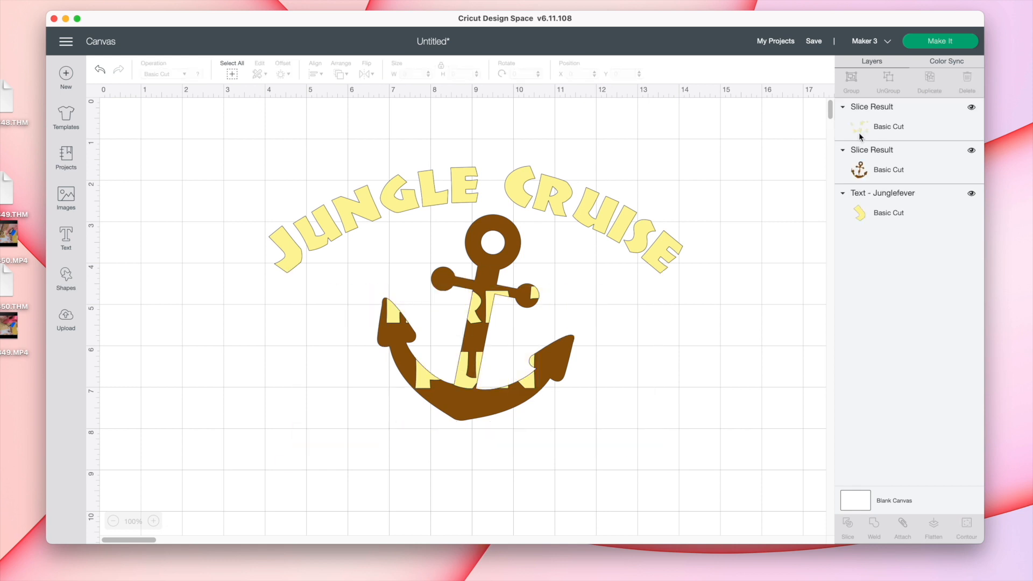
pyautogui.click(100, 70)
pyautogui.click(843, 190)
pyautogui.click(850, 180)
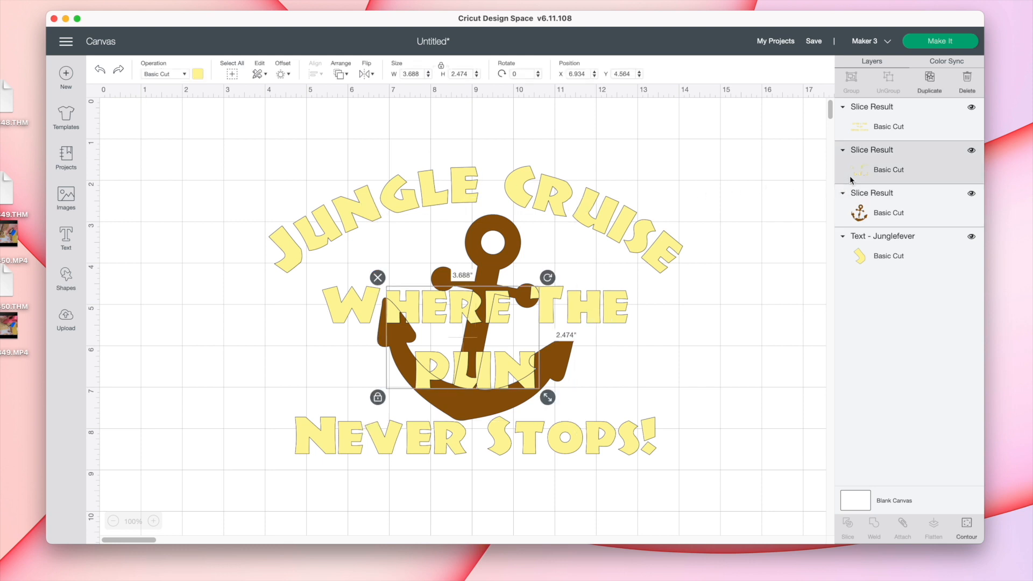
pyautogui.press('Delete')
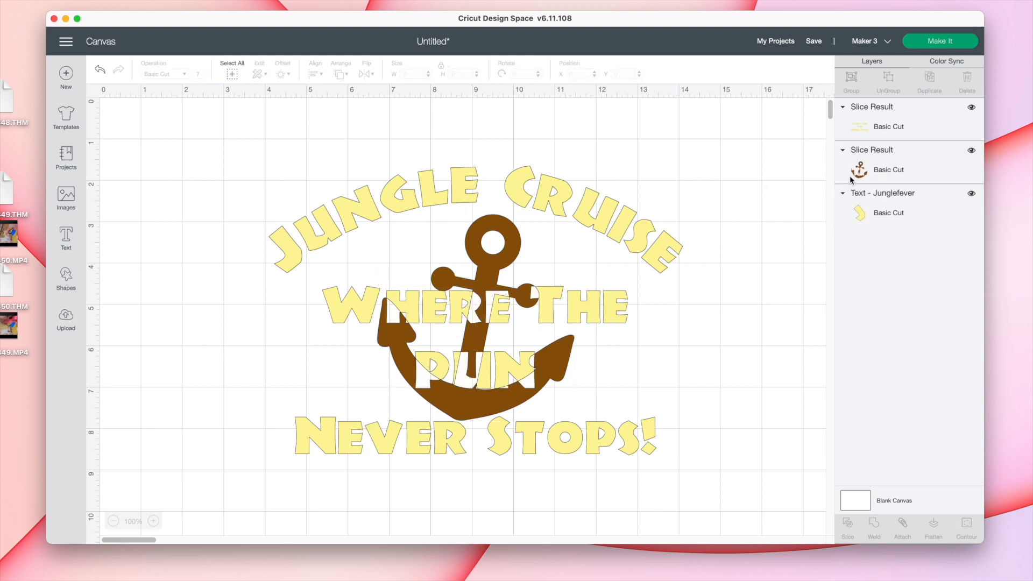
pyautogui.click(105, 73)
# Weld the two yellow slice pieces of the phrase into one shape
pyautogui.click(934, 134)
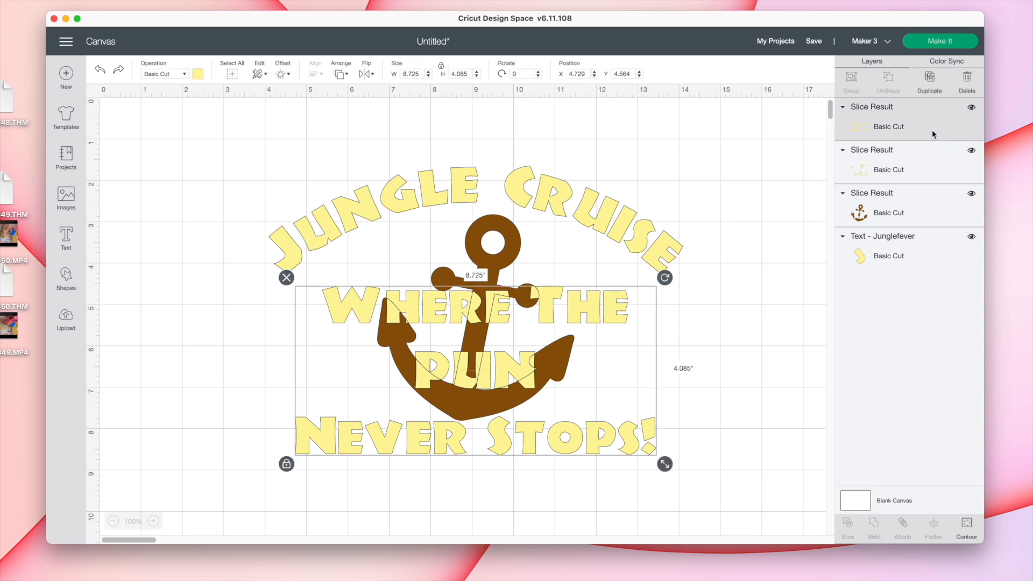
pyautogui.keyDown('shift'); pyautogui.click(904, 164); pyautogui.keyUp('shift')
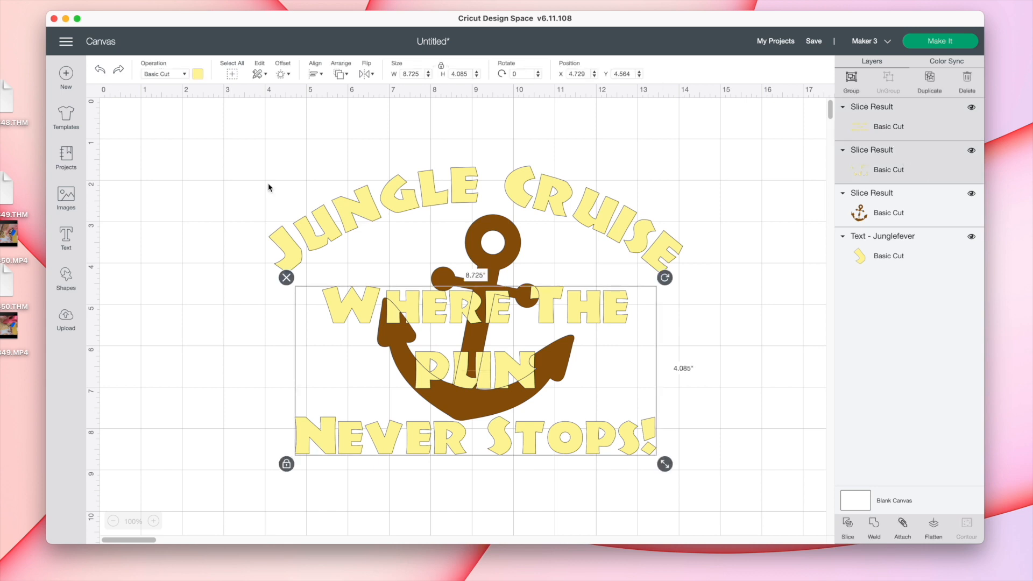
pyautogui.click(874, 527)
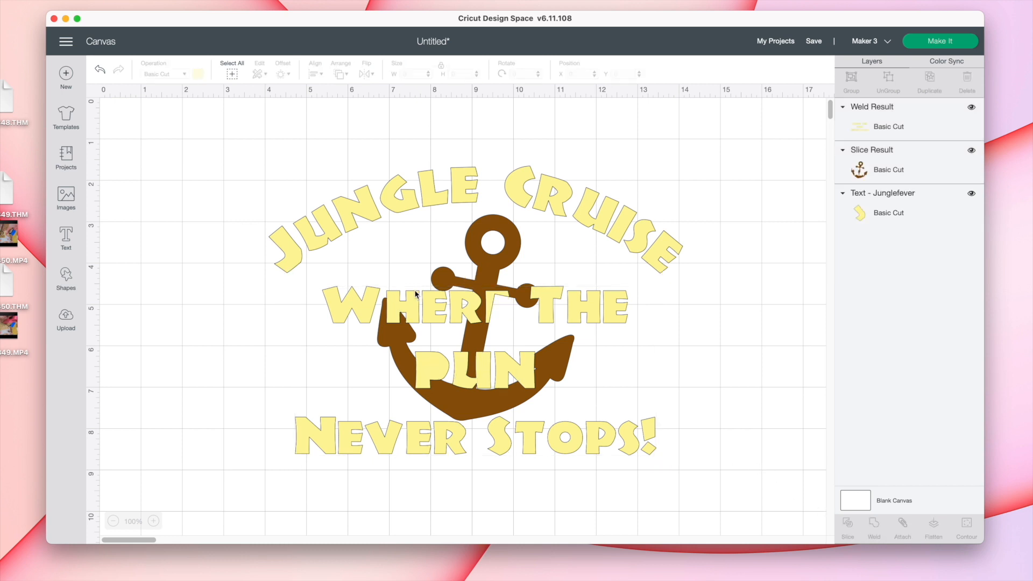
pyautogui.click(489, 323)
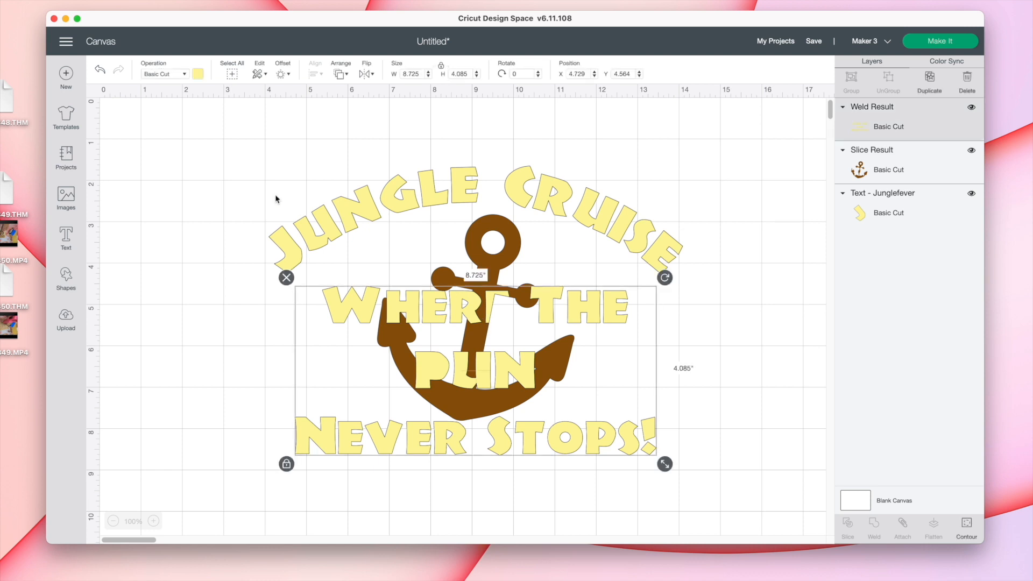
# Undo the weld, the deletion of the brown piece and the slice of the phrase with the anchor
pyautogui.click(101, 72)
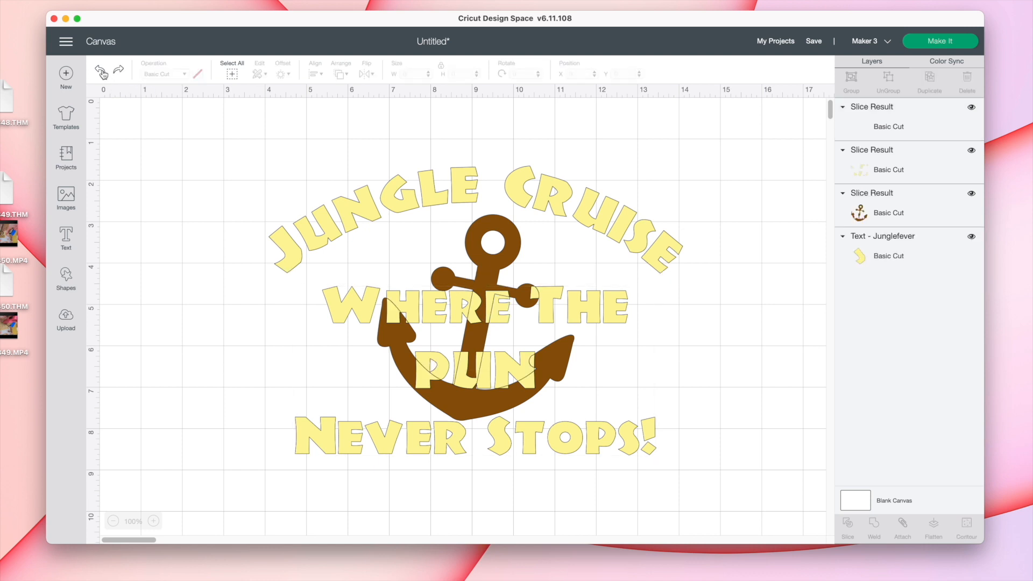
pyautogui.click(101, 72)
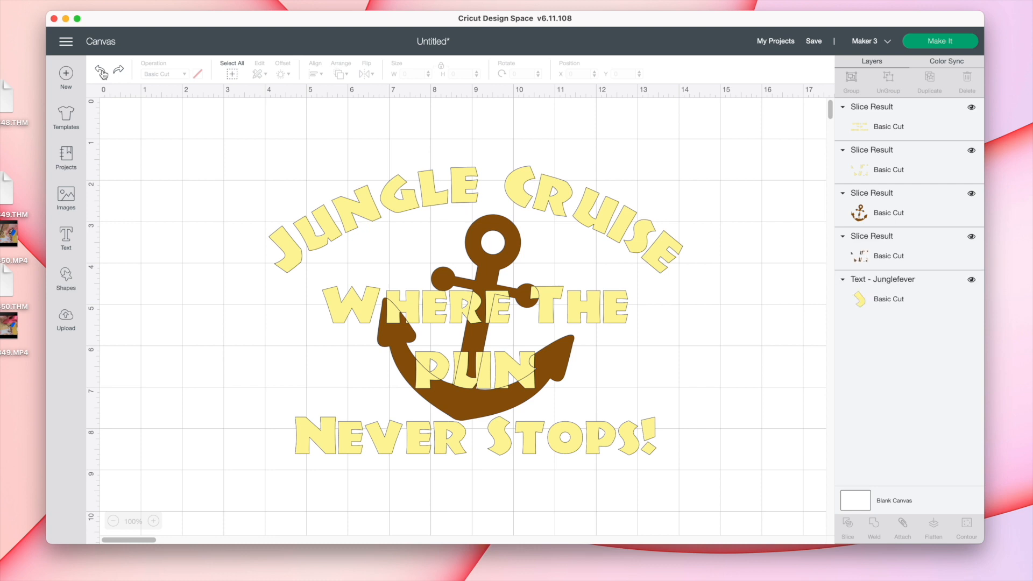
pyautogui.click(101, 72)
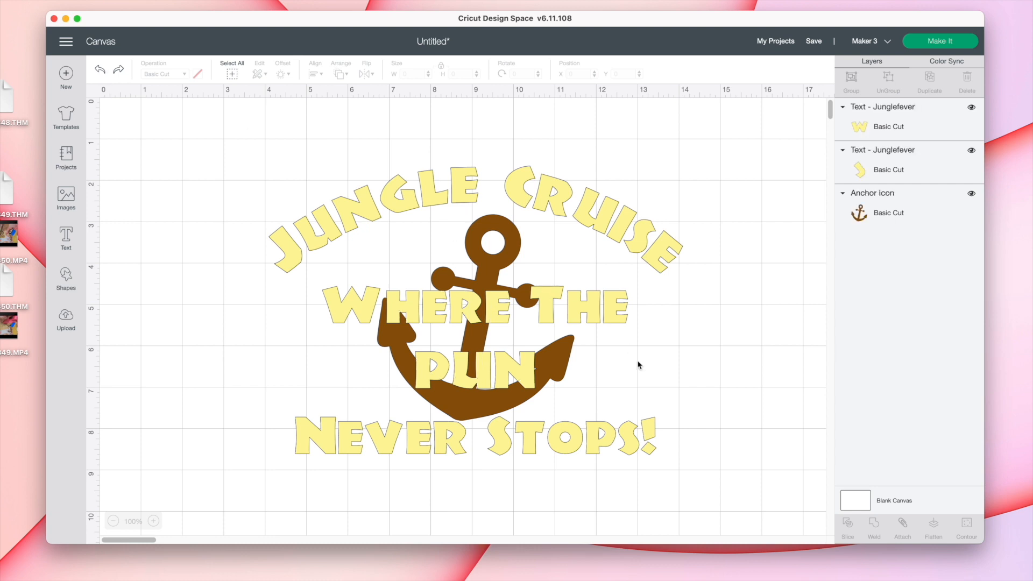
# Paste a copy of the three-line phrase onto the canvas and hide that copy
pyautogui.click(594, 313)
pyautogui.rightClick(594, 314)
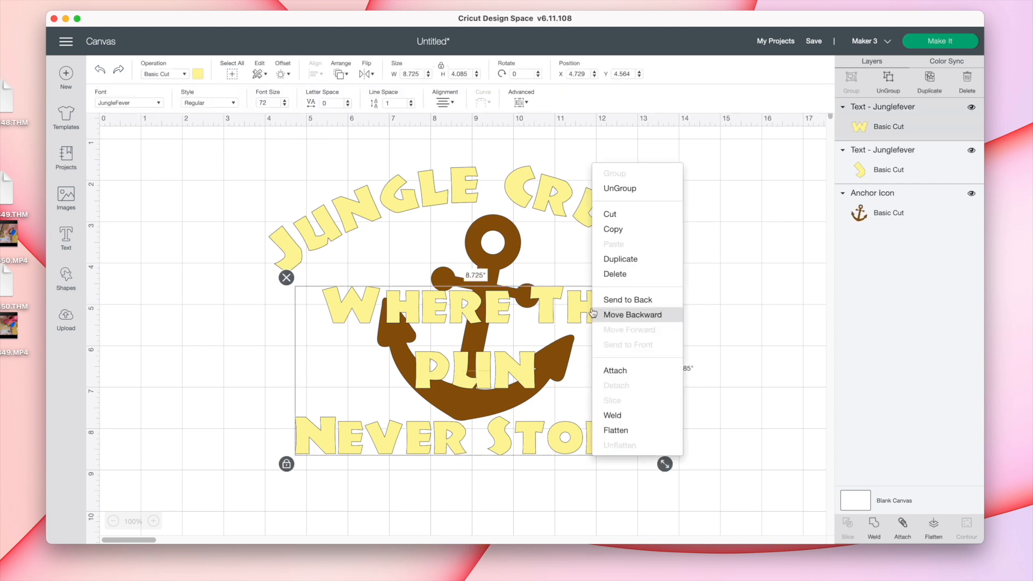
pyautogui.click(611, 230)
pyautogui.rightClick(715, 280)
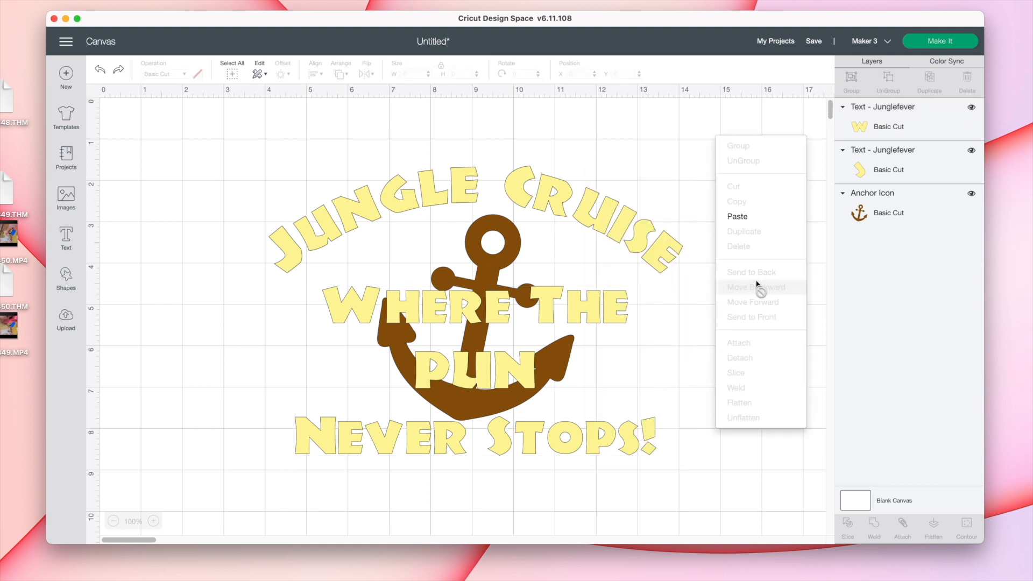
pyautogui.click(752, 219)
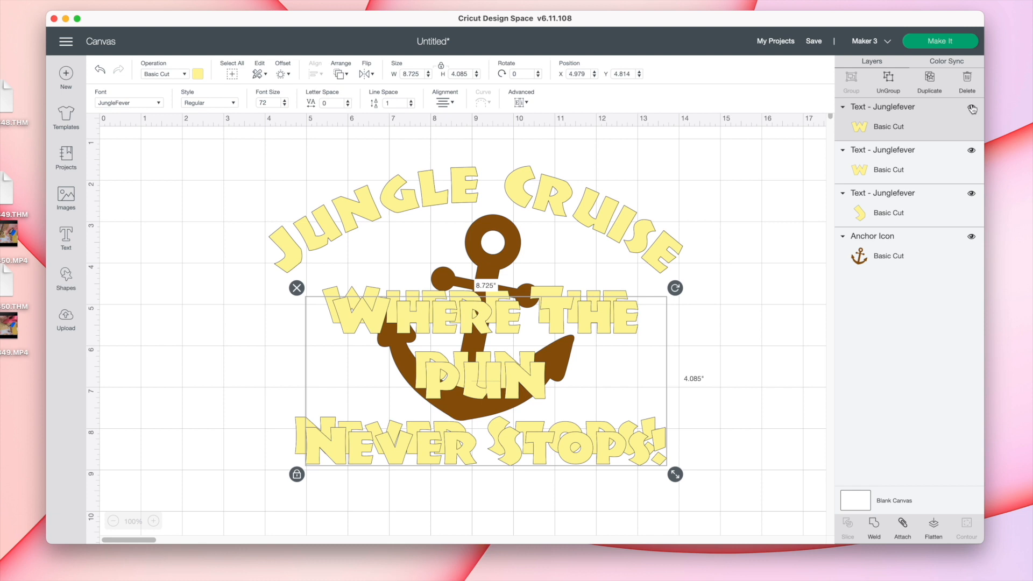
pyautogui.click(971, 109)
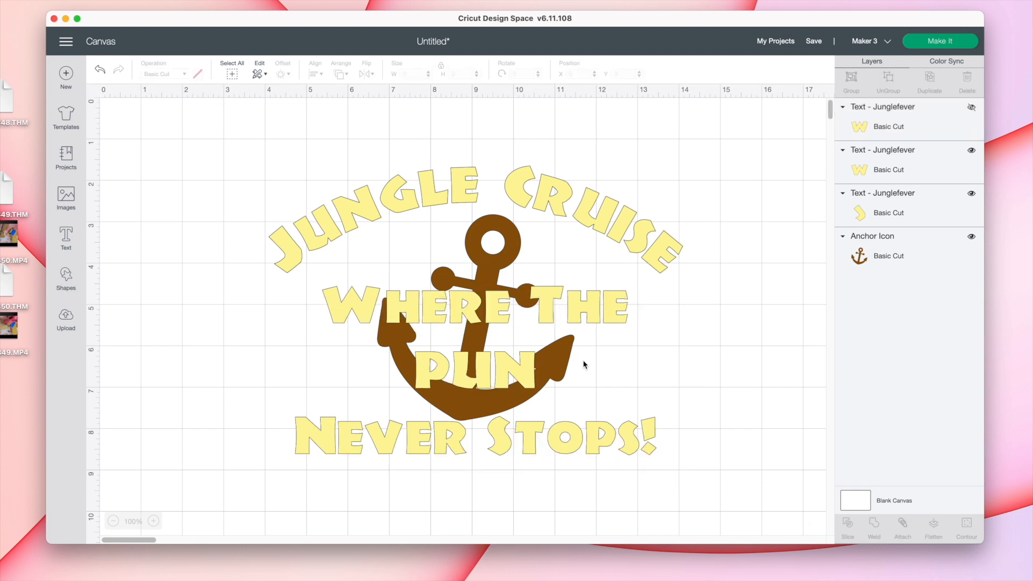
# Slice the visible three-line phrase with the arched "Jungle Cruise" title
pyautogui.click(581, 324)
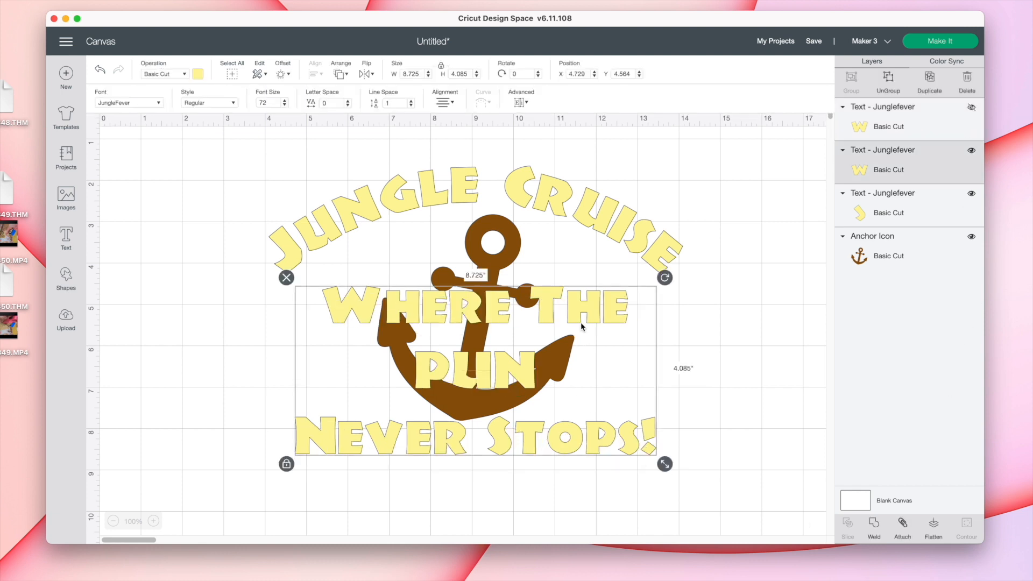
pyautogui.keyDown('shift'); pyautogui.click(505, 254); pyautogui.keyUp('shift')
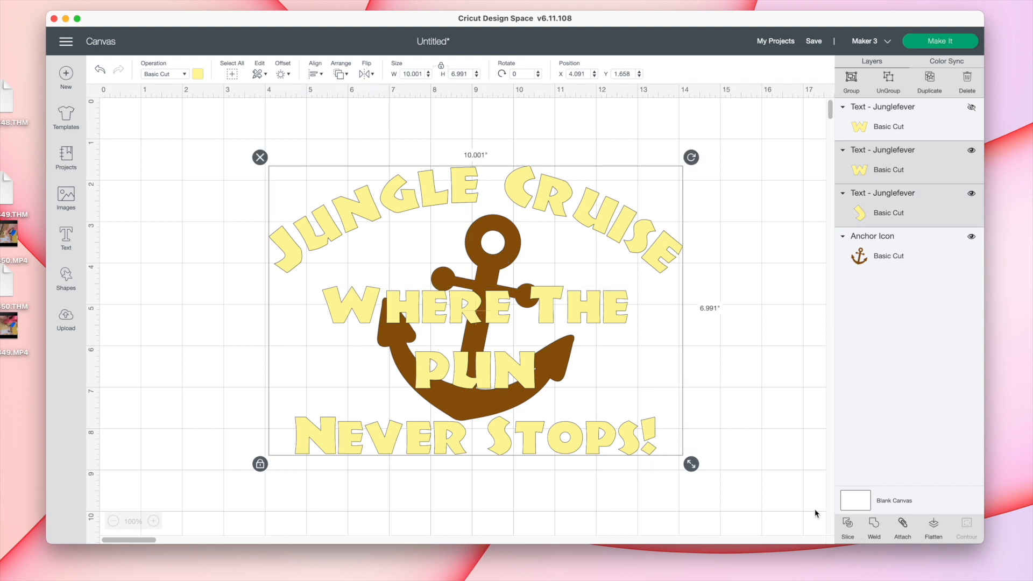
pyautogui.click(851, 528)
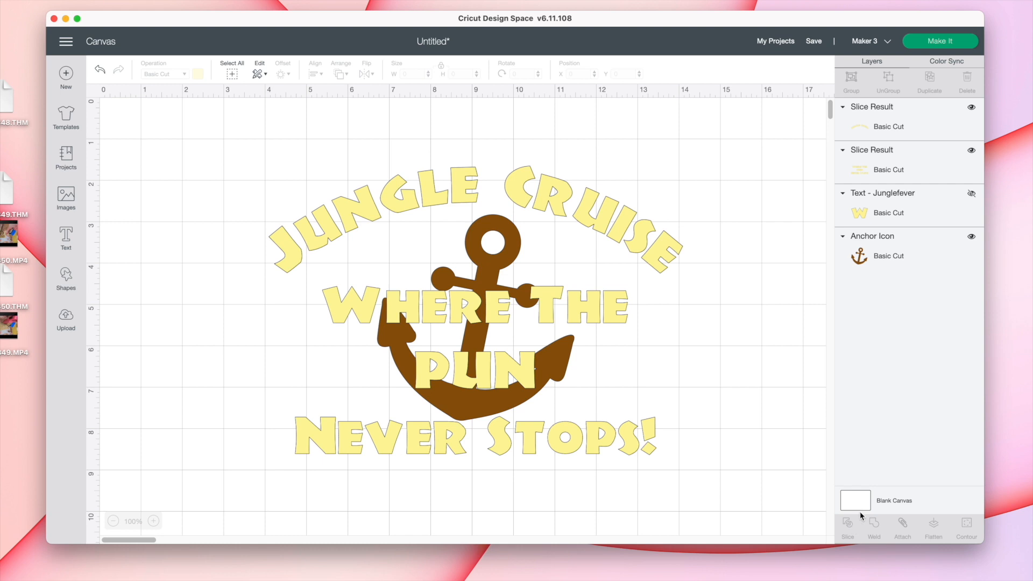
# Slice the three-line phrase with the brown anchor
pyautogui.scroll(-1, 825, 215)
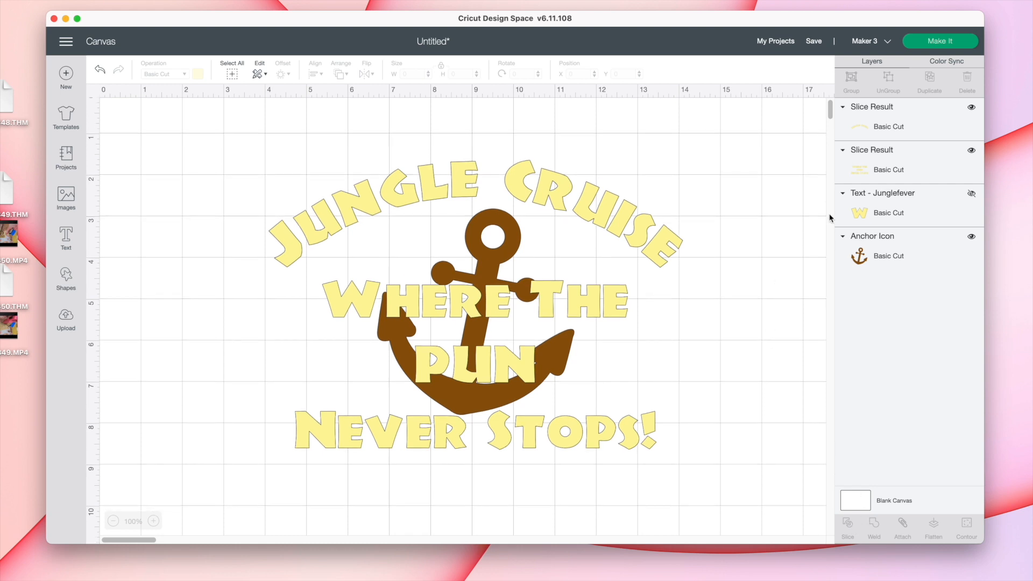
pyautogui.click(897, 173)
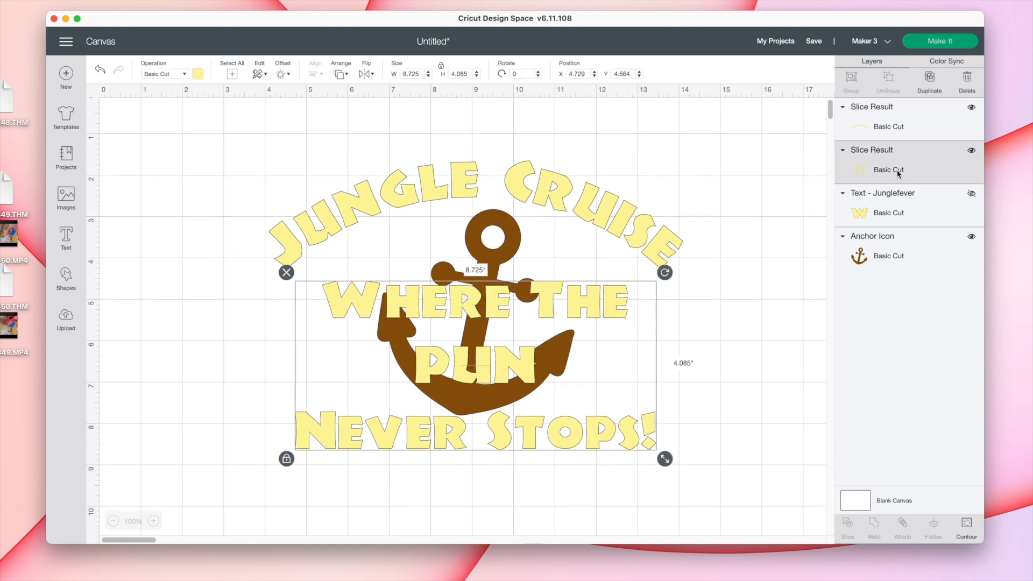
pyautogui.keyDown('shift'); pyautogui.click(888, 260); pyautogui.keyUp('shift')
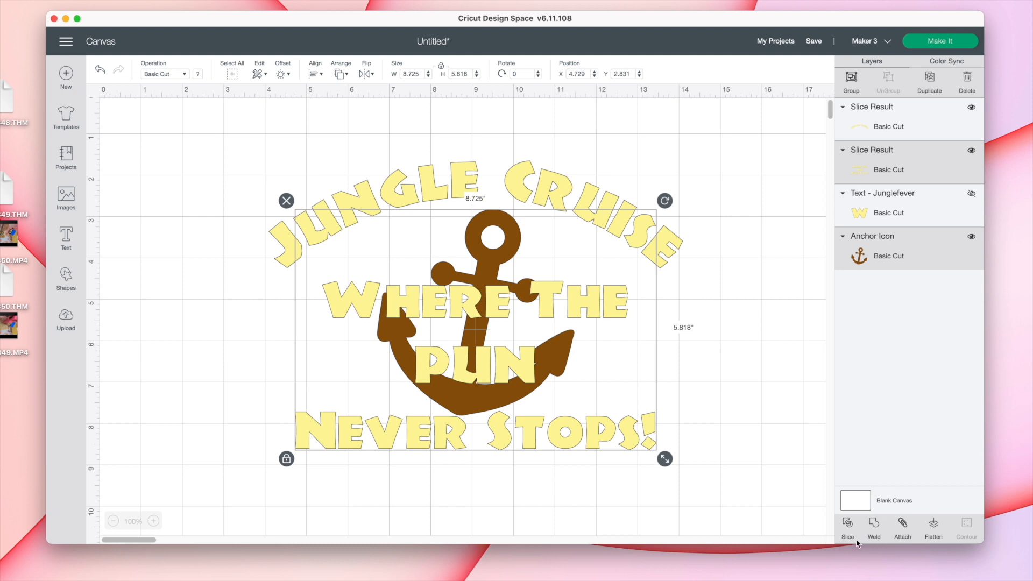
pyautogui.click(849, 527)
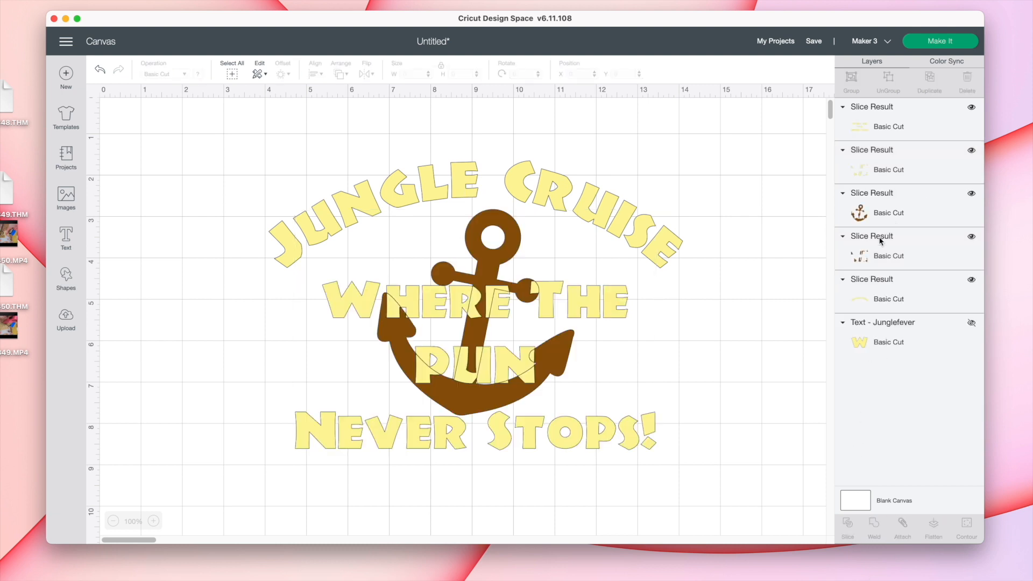
# Delete the brown and yellow slice pieces where the phrase overlaps the anchor
pyautogui.click(879, 251)
pyautogui.press('Delete')
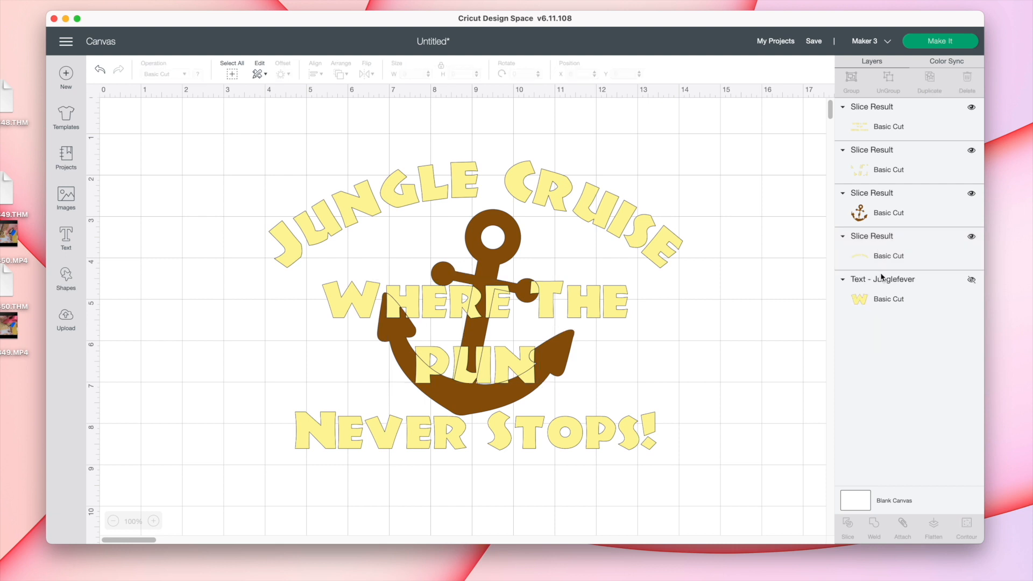
pyautogui.click(890, 251)
pyautogui.click(907, 170)
pyautogui.press('Delete')
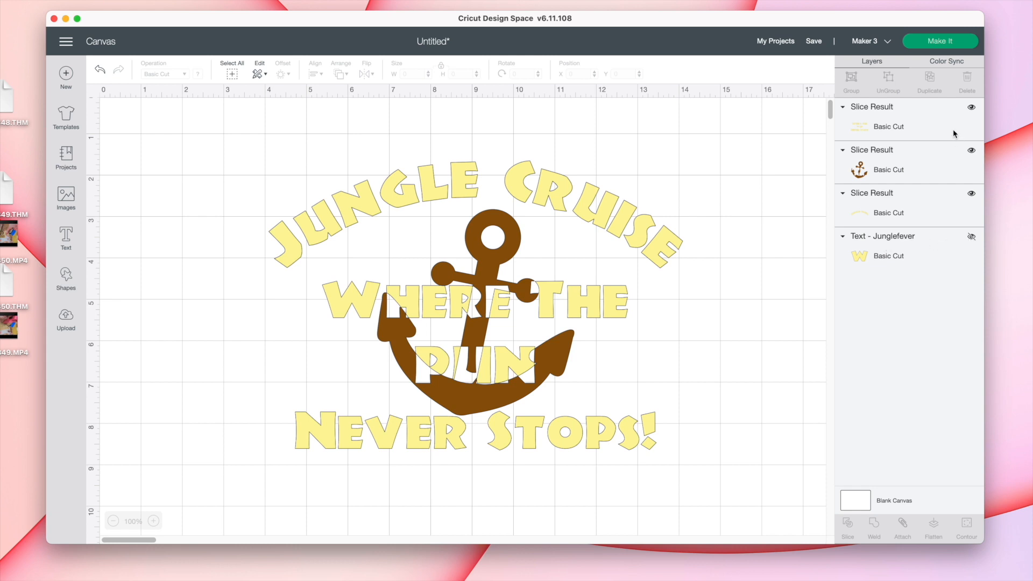
# Delete the leftover yellow slice piece of the three-line phrase, keeping the anchor and the arched title
pyautogui.click(936, 123)
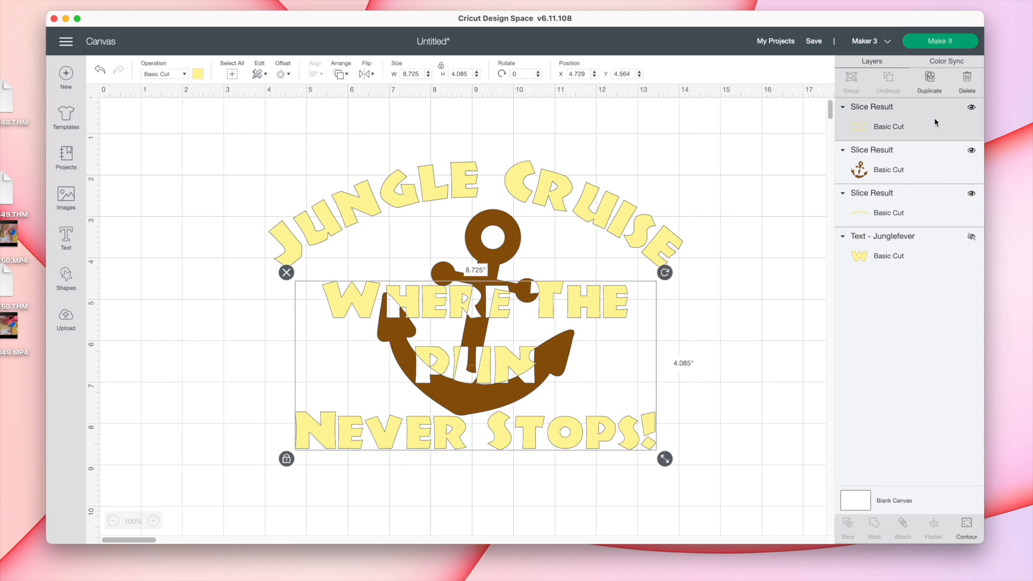
pyautogui.click(972, 108)
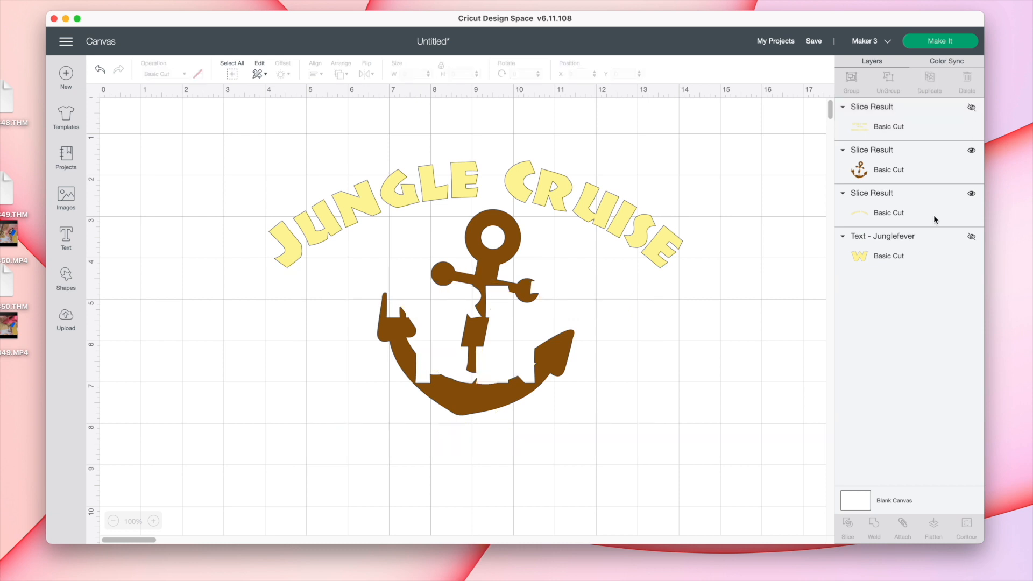
pyautogui.click(971, 110)
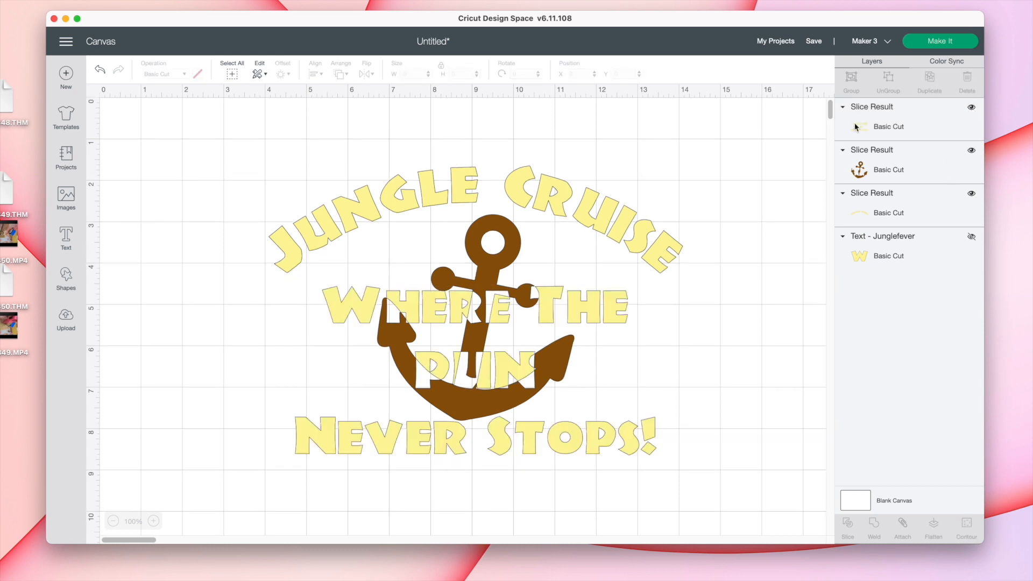
pyautogui.click(856, 127)
pyautogui.press('Delete')
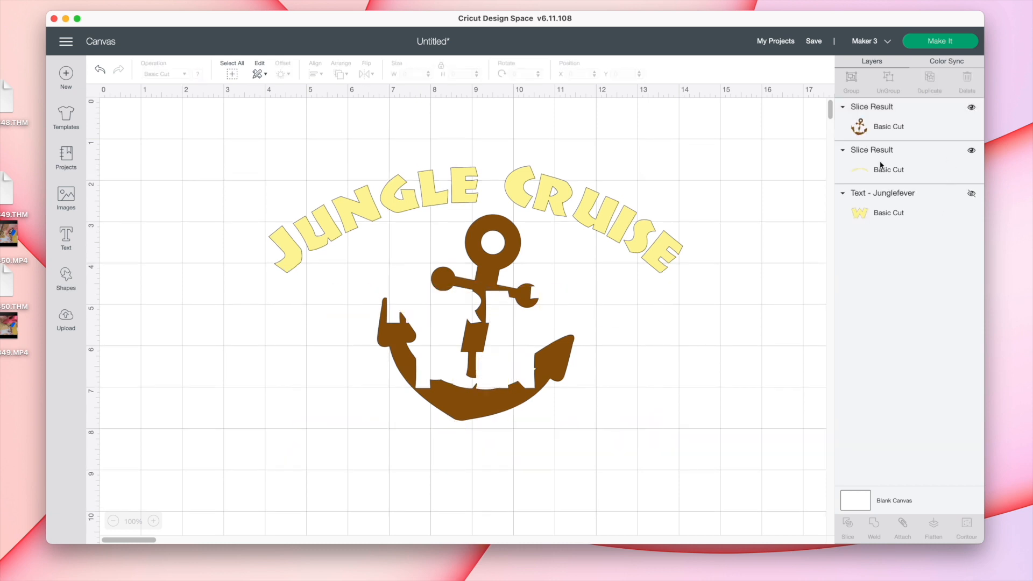
# Unhide the three-line phrase copy, fitting it over the anchor's cutouts, and center all three layers horizontally
pyautogui.click(970, 195)
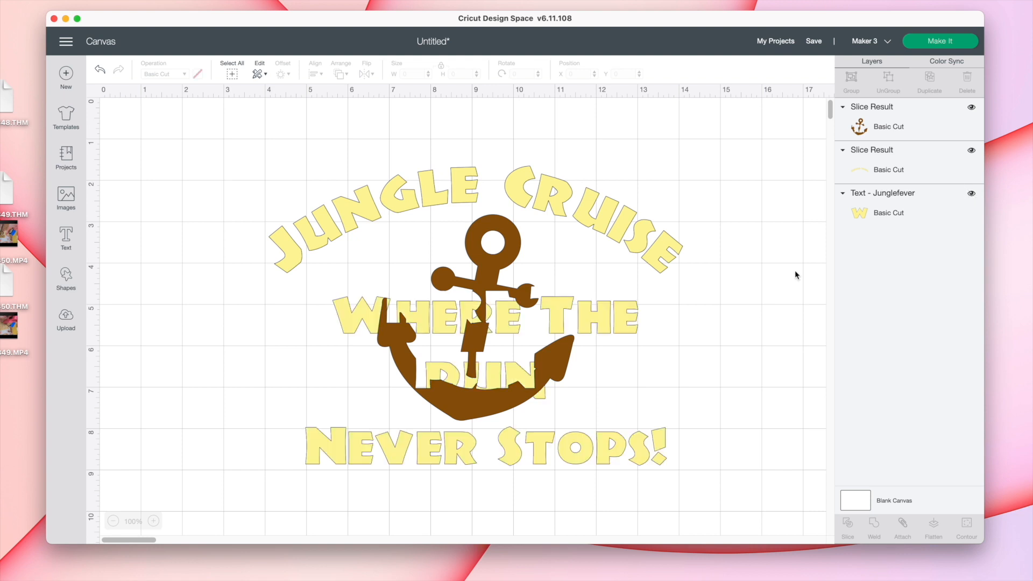
pyautogui.moveTo(451, 447); pyautogui.dragTo(440, 437)
pyautogui.moveTo(212, 143); pyautogui.dragTo(783, 536)
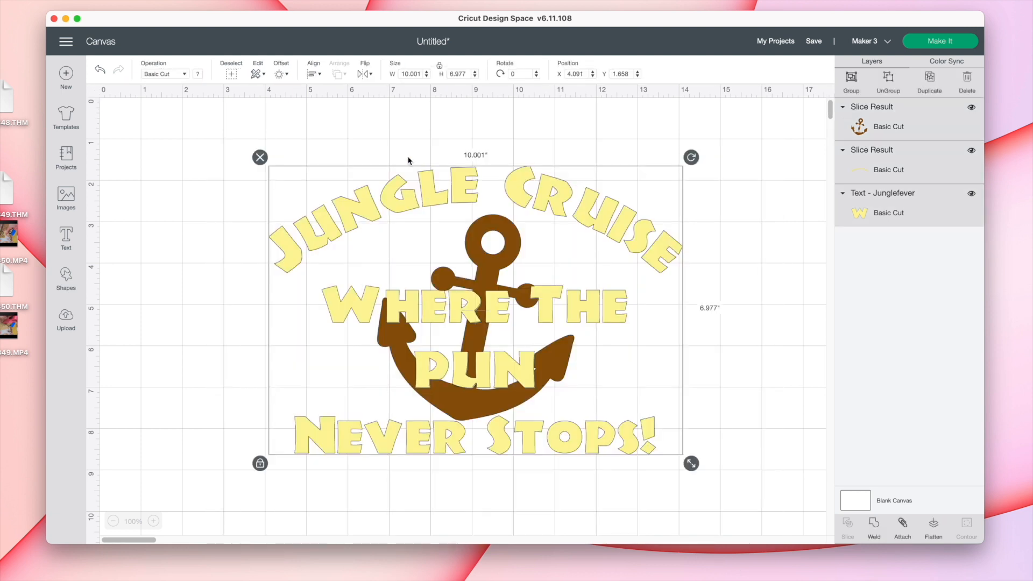
pyautogui.click(312, 75)
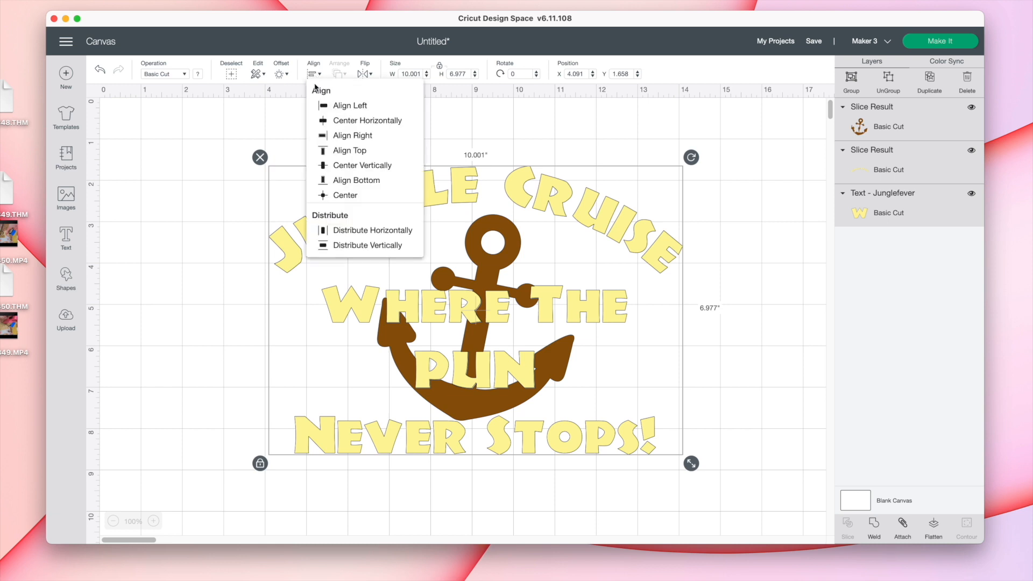
pyautogui.click(353, 124)
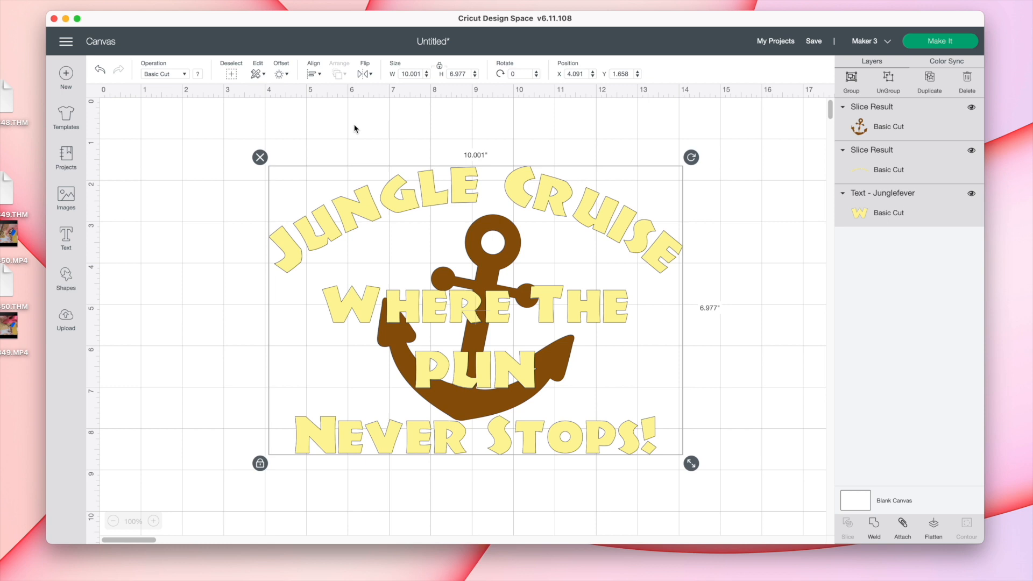
pyautogui.click(236, 374)
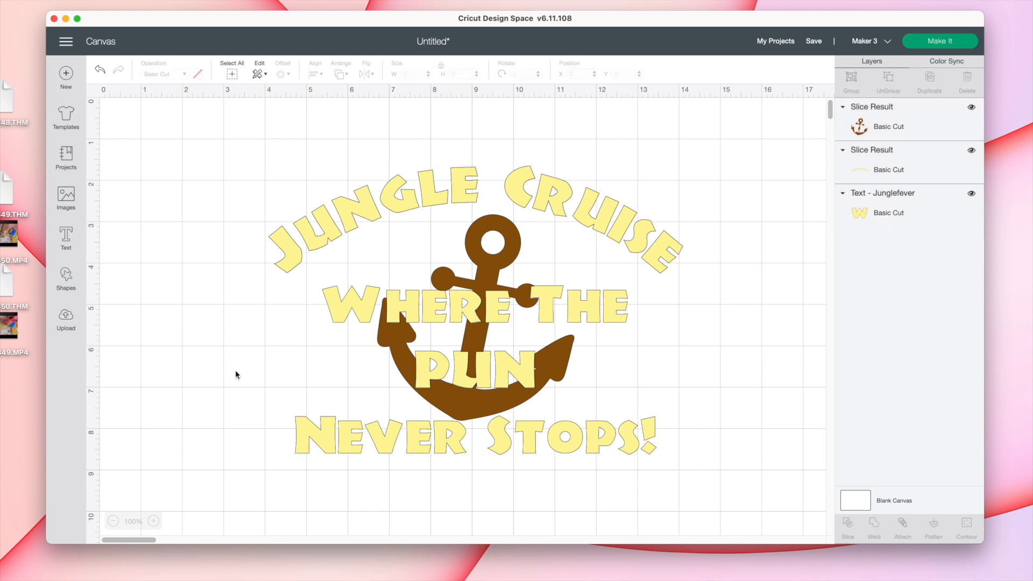
# Nudge the three-line phrase down to Y 4.564 and center it horizontally with the anchor and title again
pyautogui.click(415, 445)
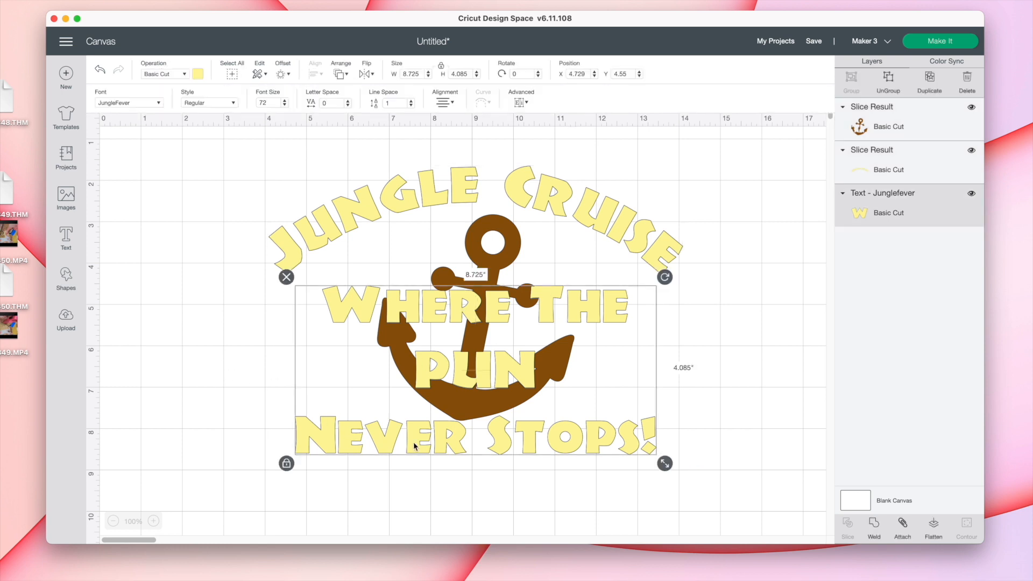
pyautogui.click(459, 312)
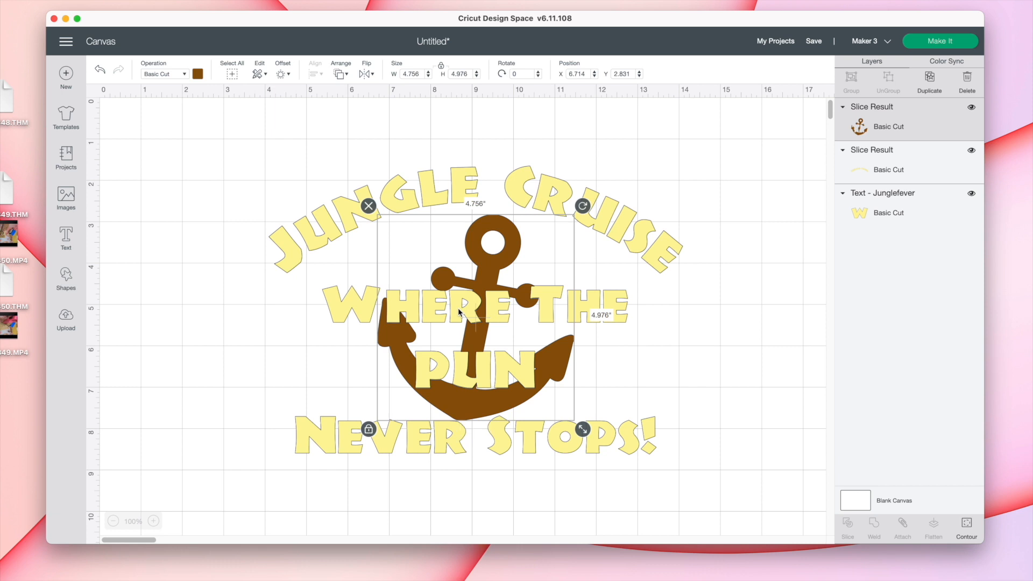
pyautogui.click(394, 446)
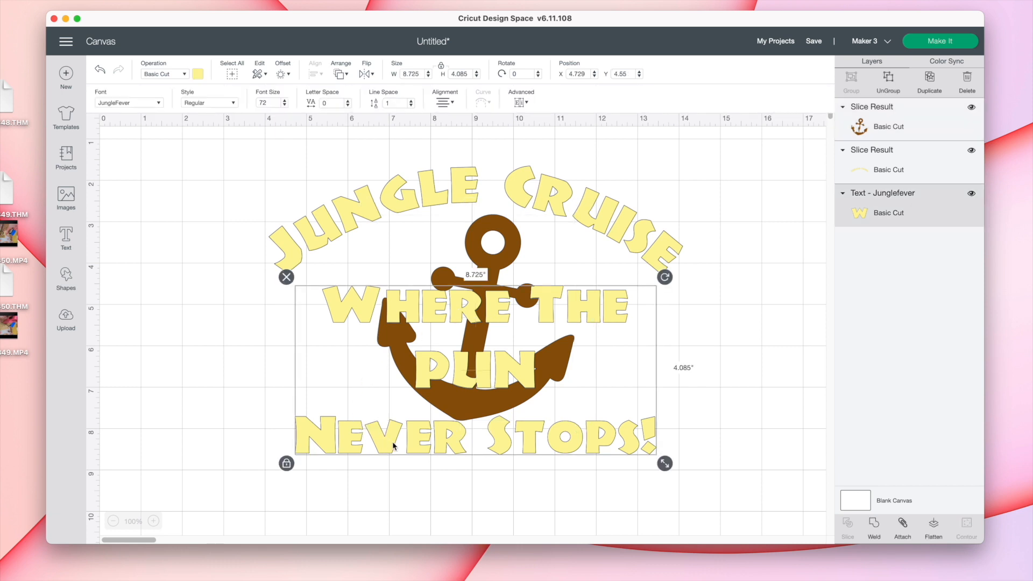
pyautogui.click(394, 446)
pyautogui.moveTo(394, 445); pyautogui.dragTo(393, 443)
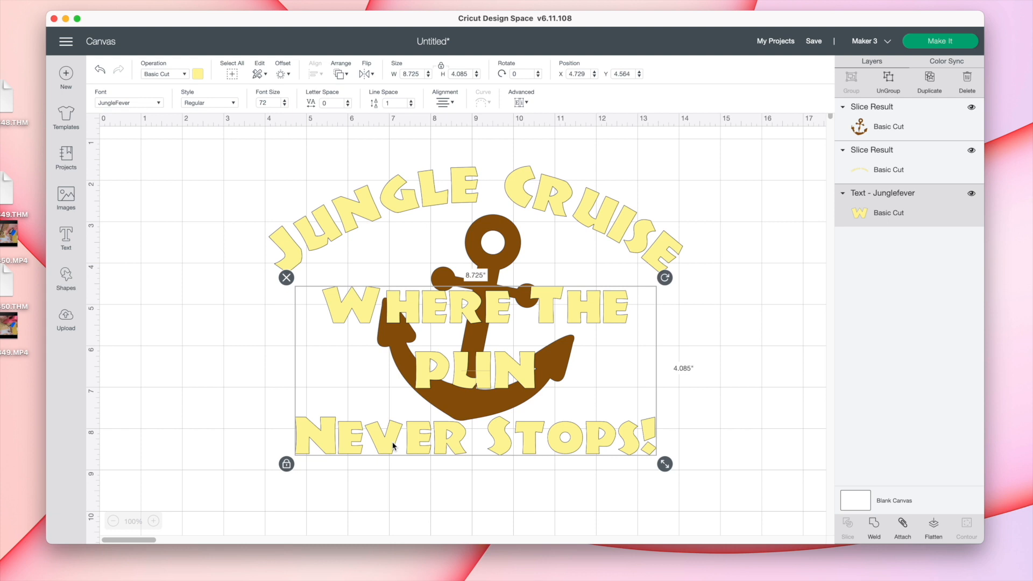
pyautogui.moveTo(198, 188); pyautogui.dragTo(826, 536)
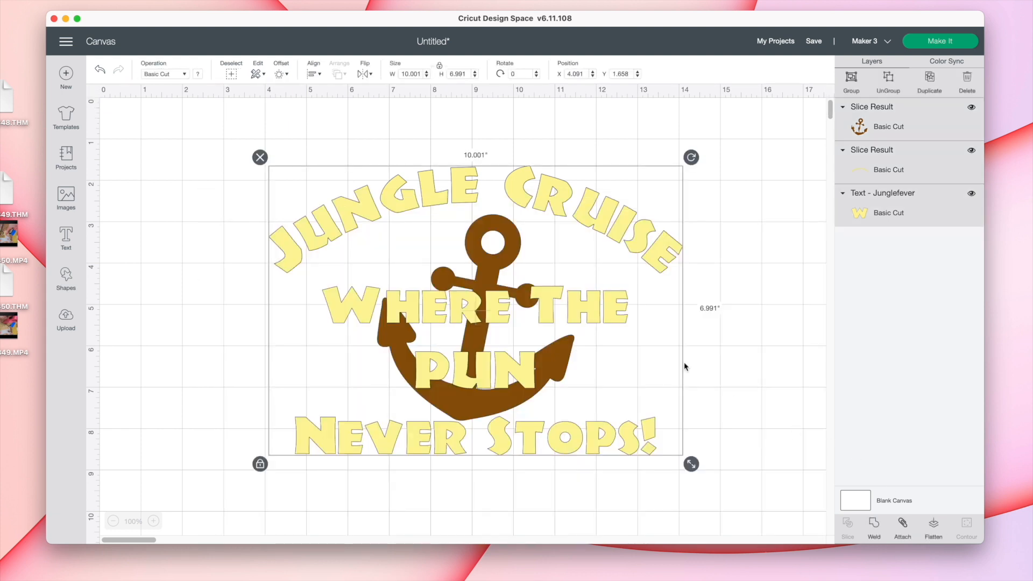
pyautogui.click(316, 74)
pyautogui.click(367, 122)
# Weld the three-line phrase and the arched "Jungle Cruise" title into one yellow layer
pyautogui.scroll(-2, 670, 363)
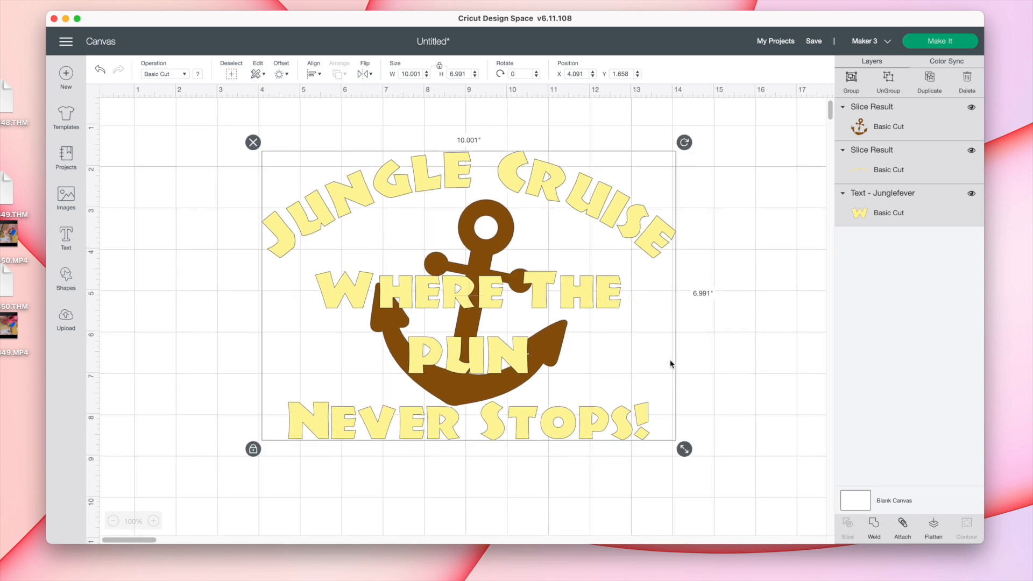
pyautogui.hscroll(5, 670, 363)
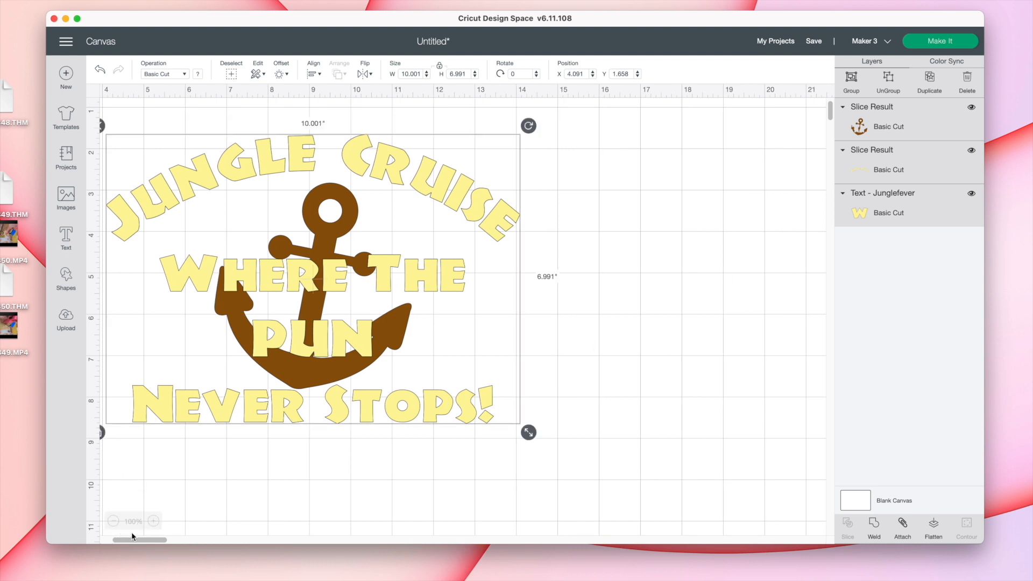
pyautogui.scroll(-5, 299, 497)
pyautogui.scroll(-3, 300, 495)
pyautogui.scroll(3, 260, 509)
pyautogui.click(891, 219)
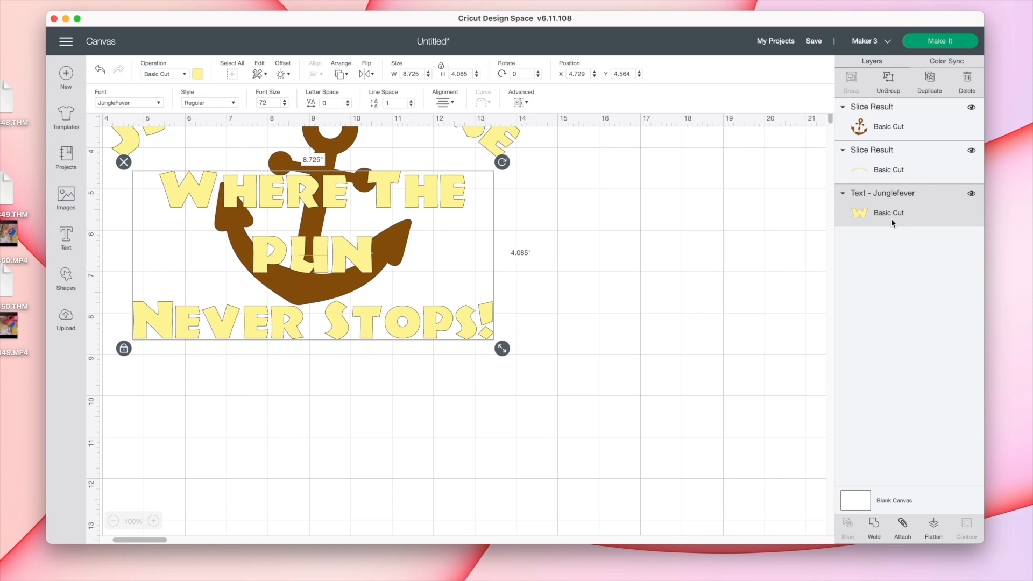
pyautogui.keyDown('shift'); pyautogui.click(901, 157); pyautogui.keyUp('shift')
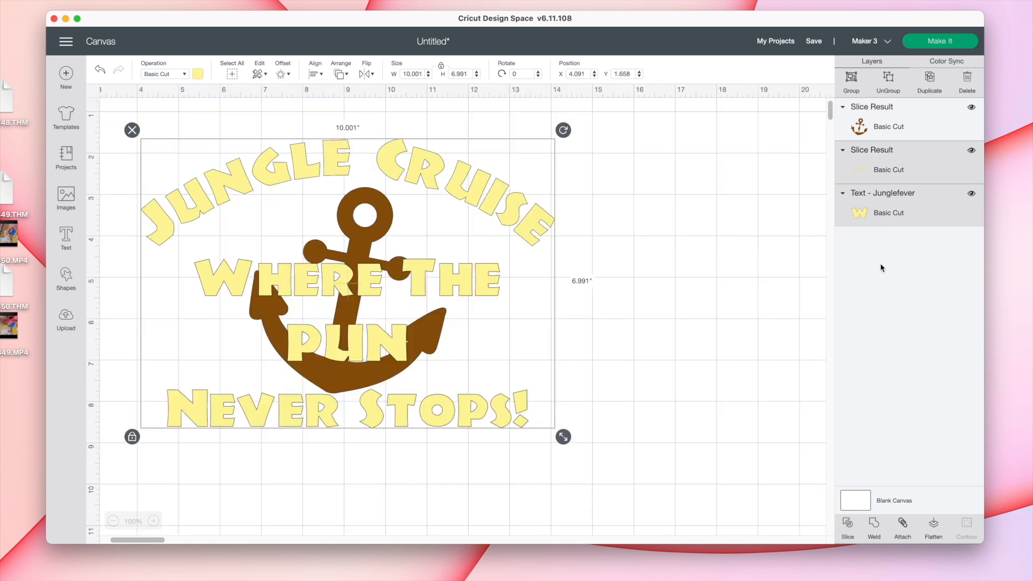
pyautogui.click(881, 529)
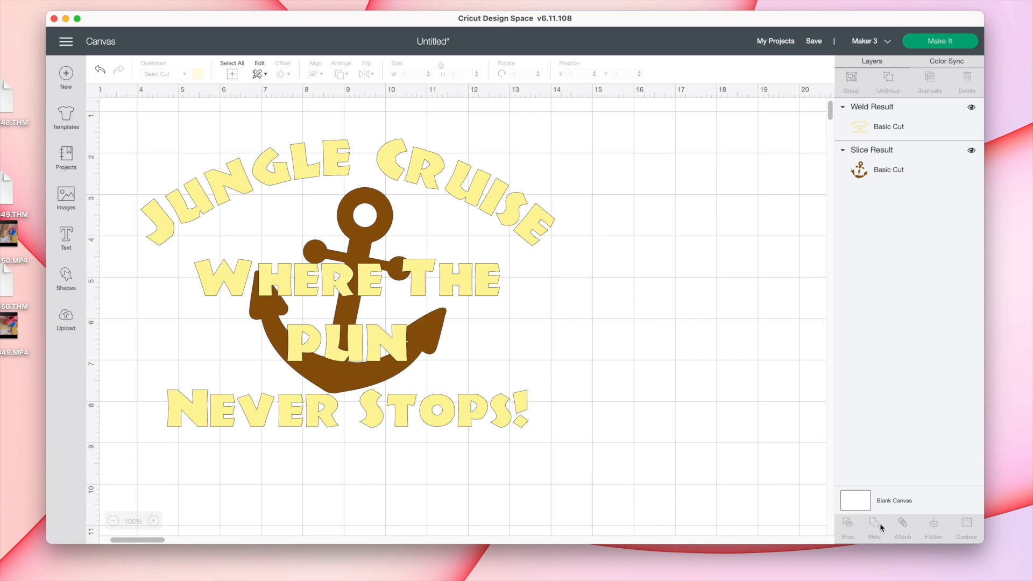
pyautogui.scroll(-3, 351, 445)
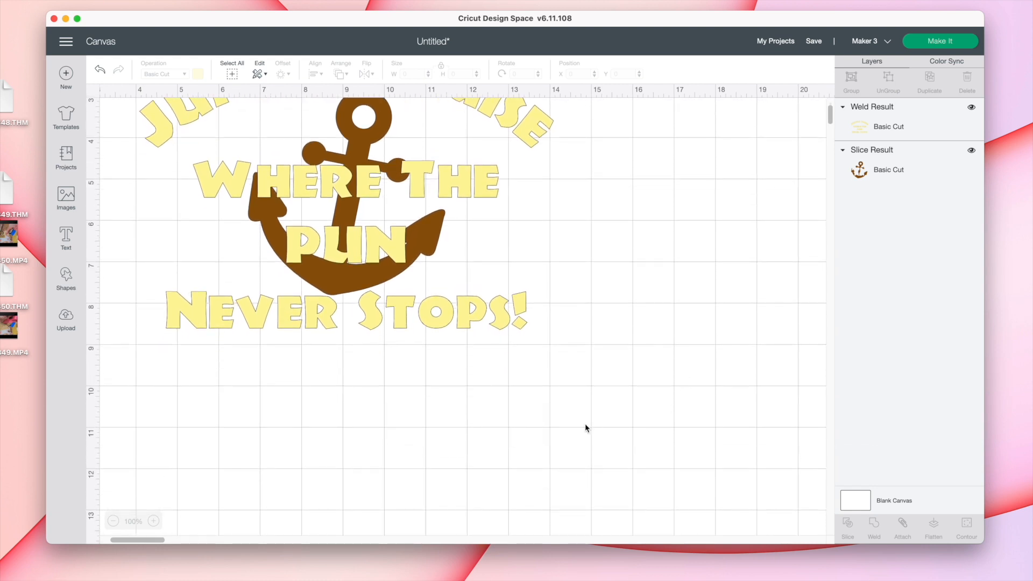
pyautogui.scroll(3, 587, 428)
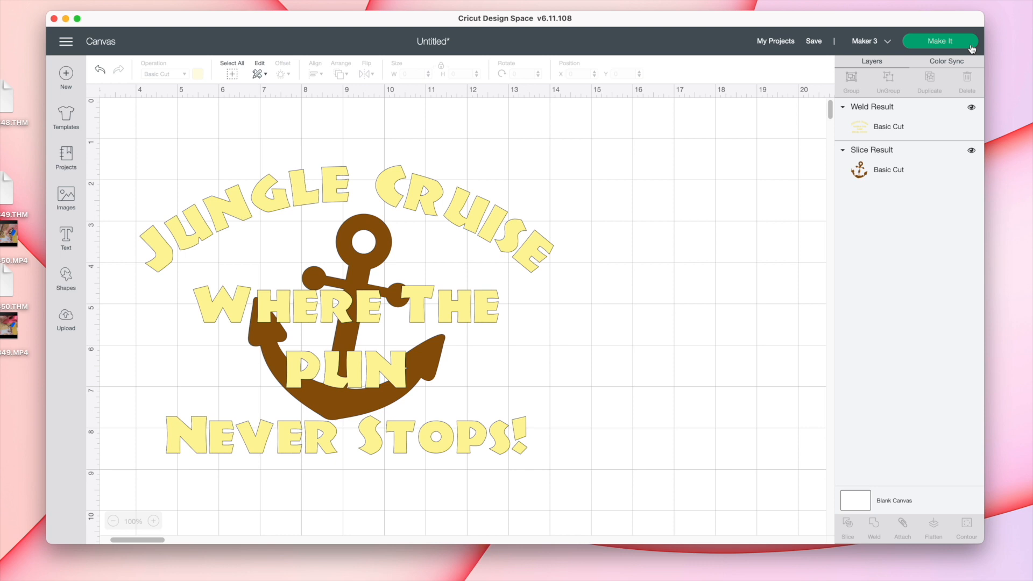
# Send the project to be made, with all materials loaded on mats
pyautogui.click(952, 41)
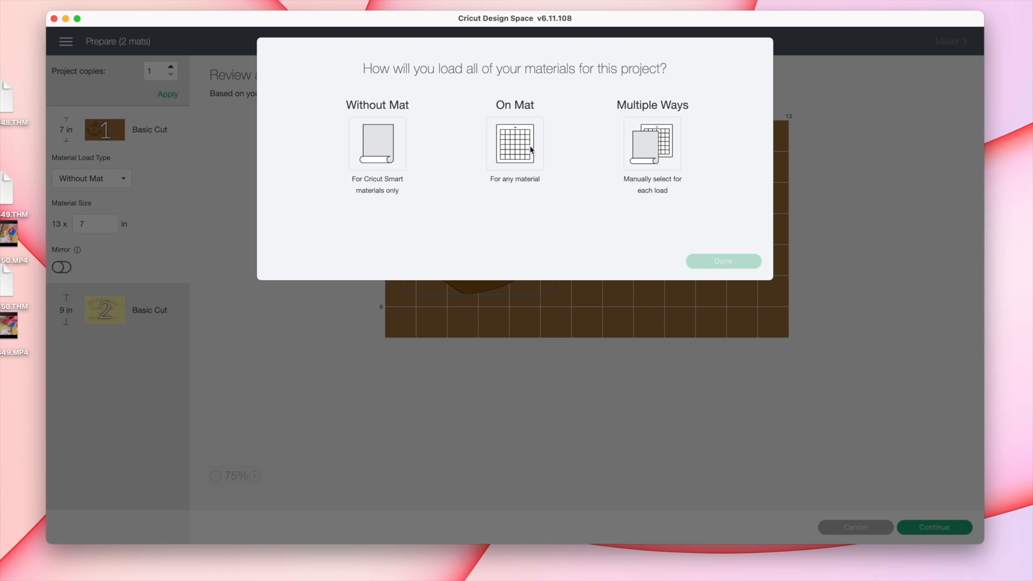
pyautogui.click(531, 149)
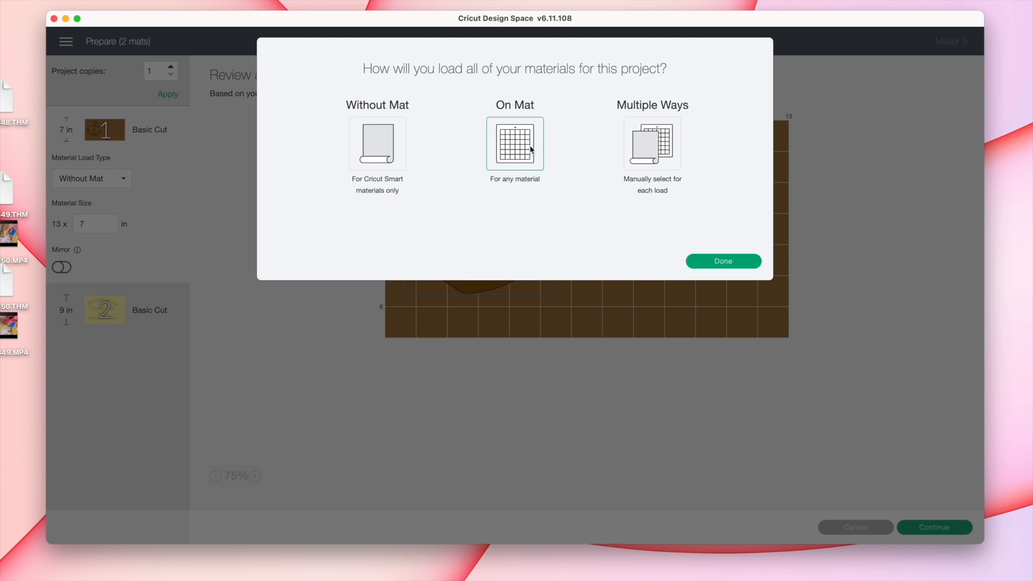
pyautogui.click(749, 262)
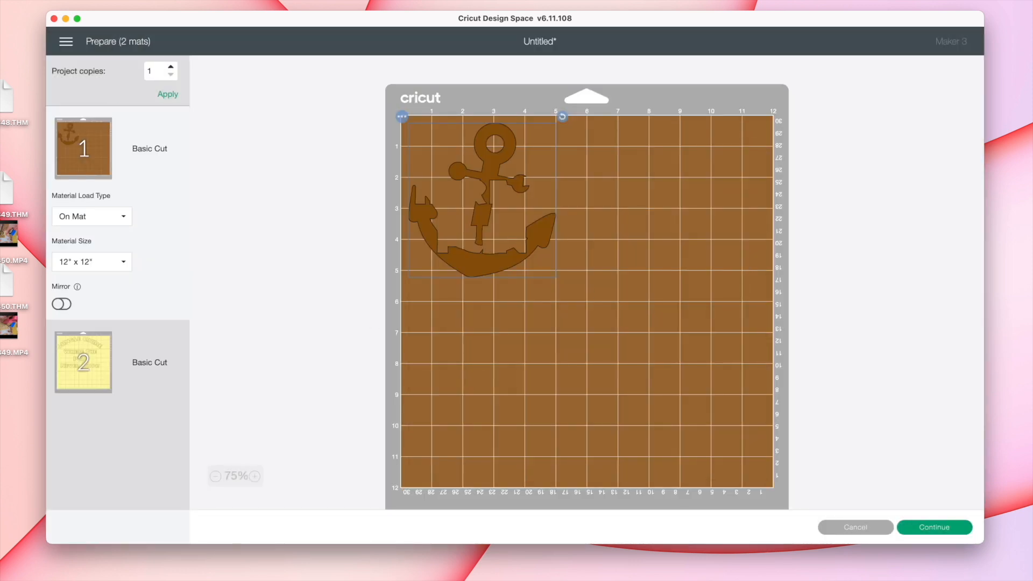
# Turn on mirroring for both the brown anchor mat and the yellow text mat
pyautogui.click(63, 304)
pyautogui.click(86, 359)
pyautogui.click(66, 390)
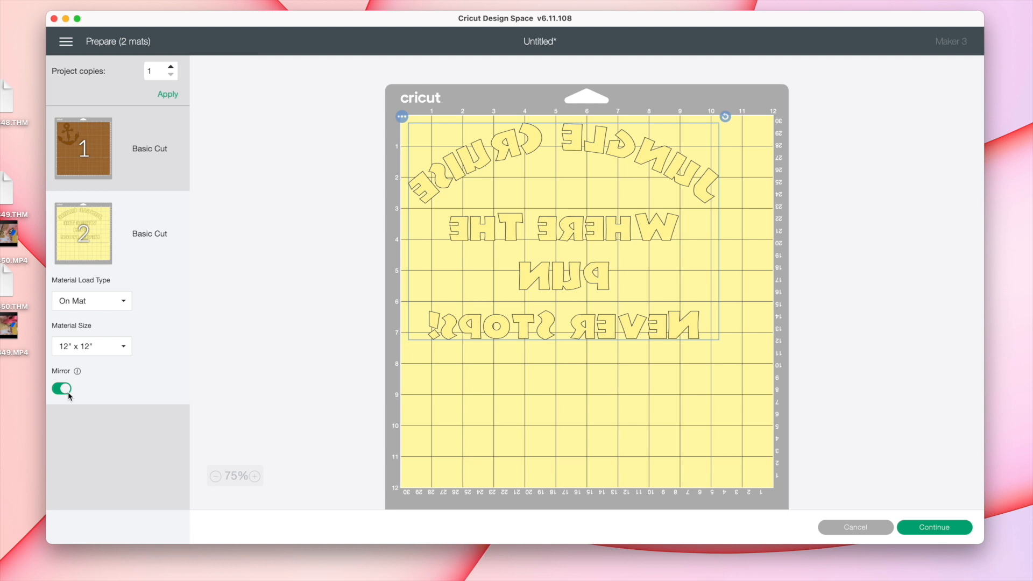
# Continue to the cut settings, set the base material to Everyday Iron-On and have the material settings remembered
pyautogui.click(944, 528)
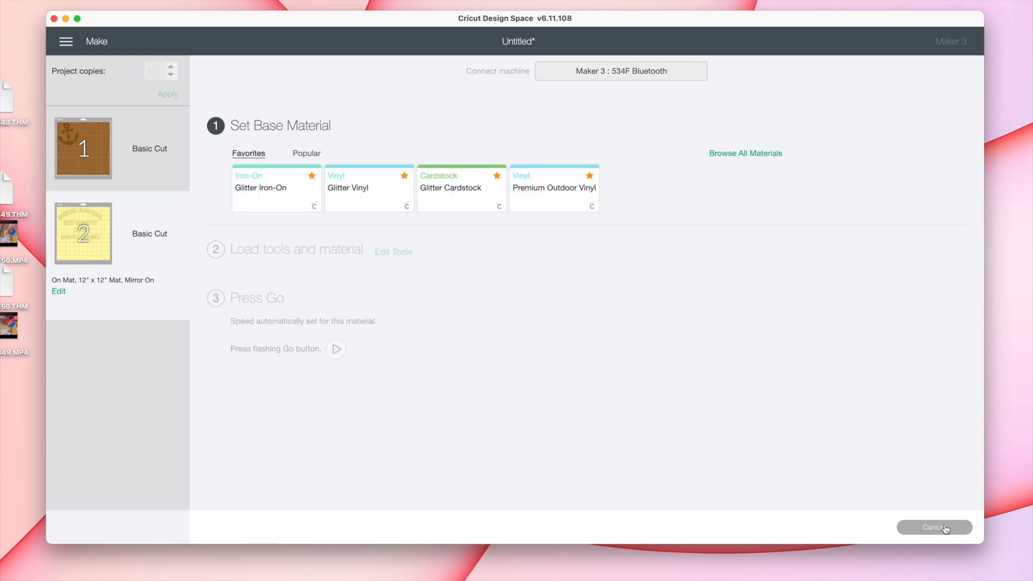
pyautogui.click(303, 155)
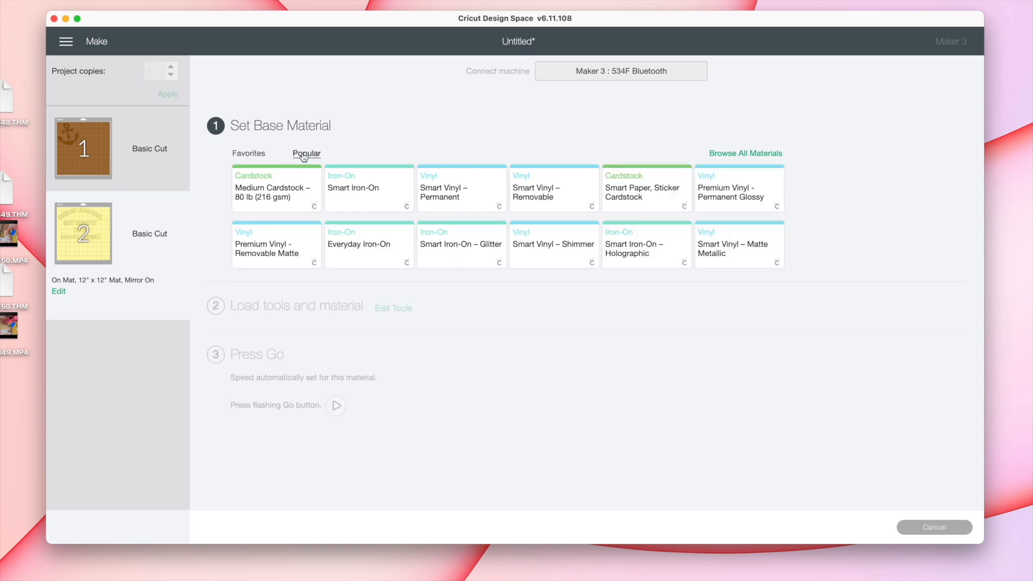
pyautogui.click(399, 247)
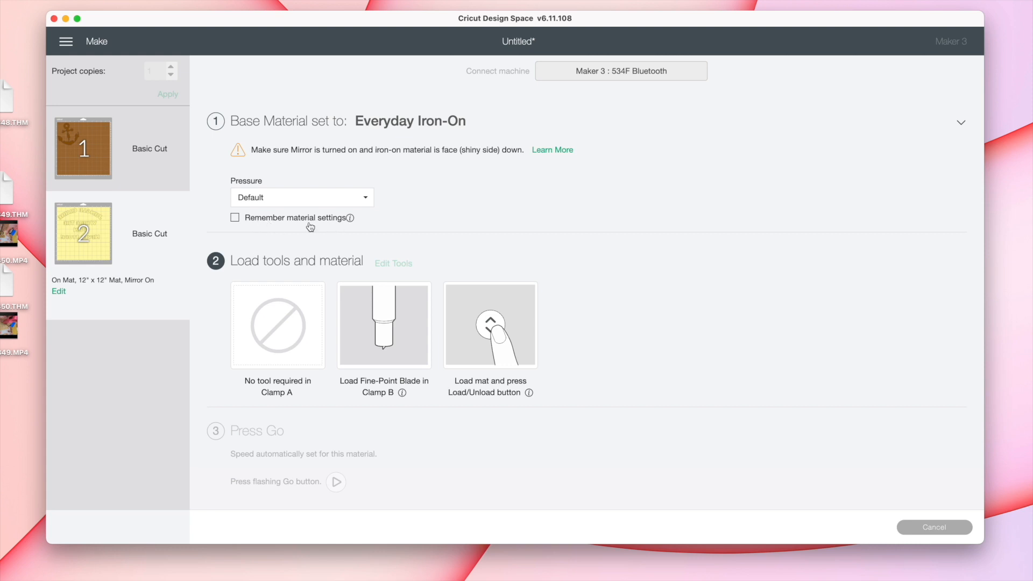
pyautogui.click(237, 218)
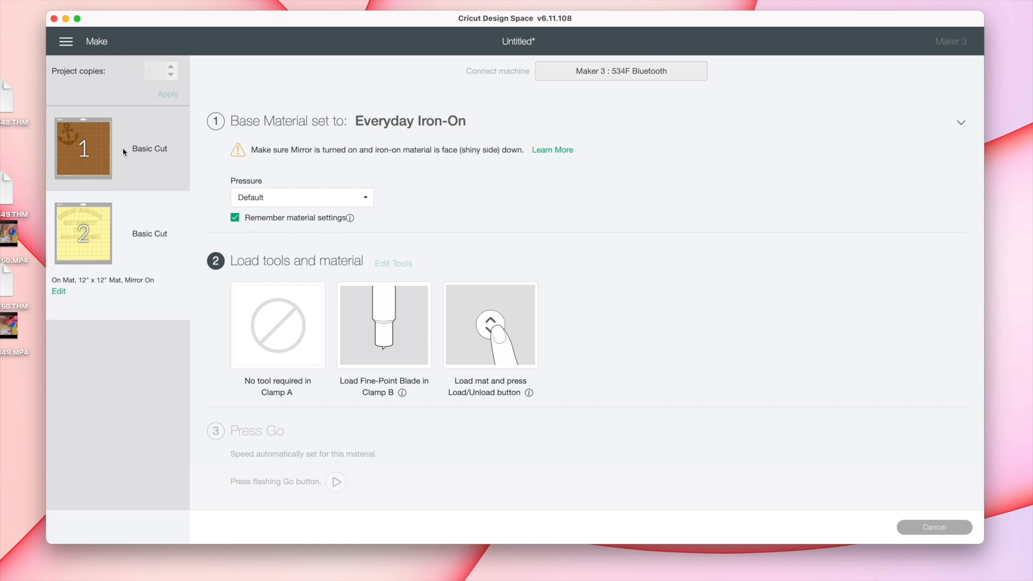